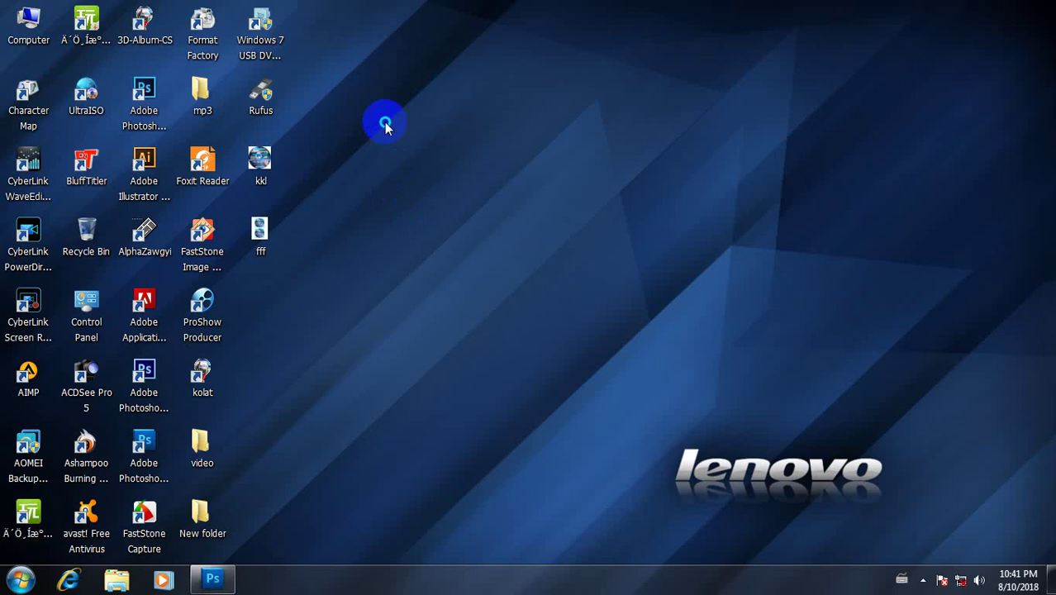
Refresh the Windows desktop three times from its shortcut menu
right_click(384, 122)
left_click(413, 158)
right_click(408, 122)
left_click(413, 157)
right_click(391, 121)
left_click(411, 157)
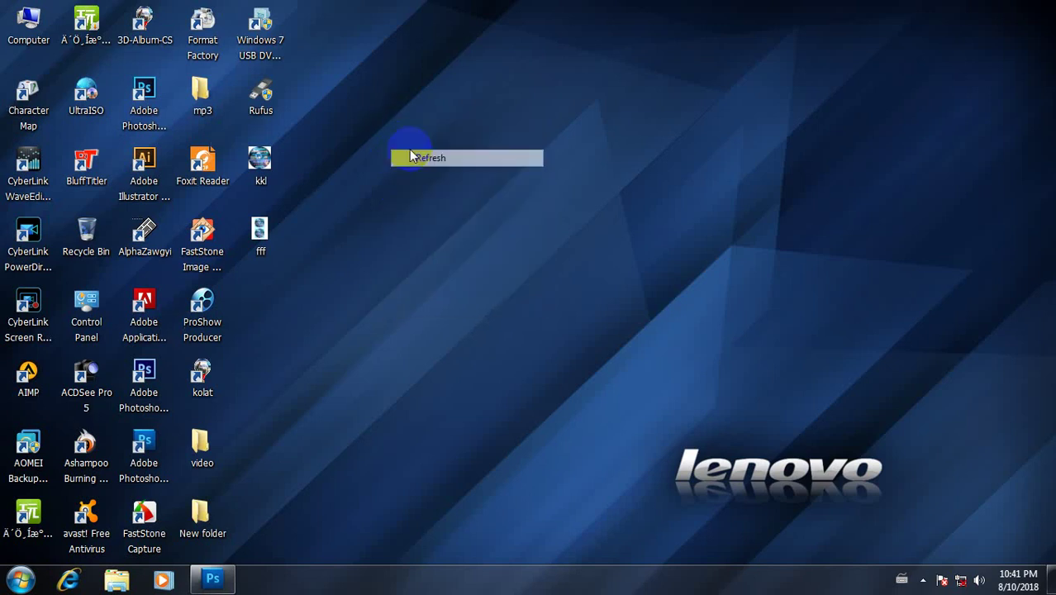
Restore the Photoshop window and browse the Edit and File menus
left_click(213, 579)
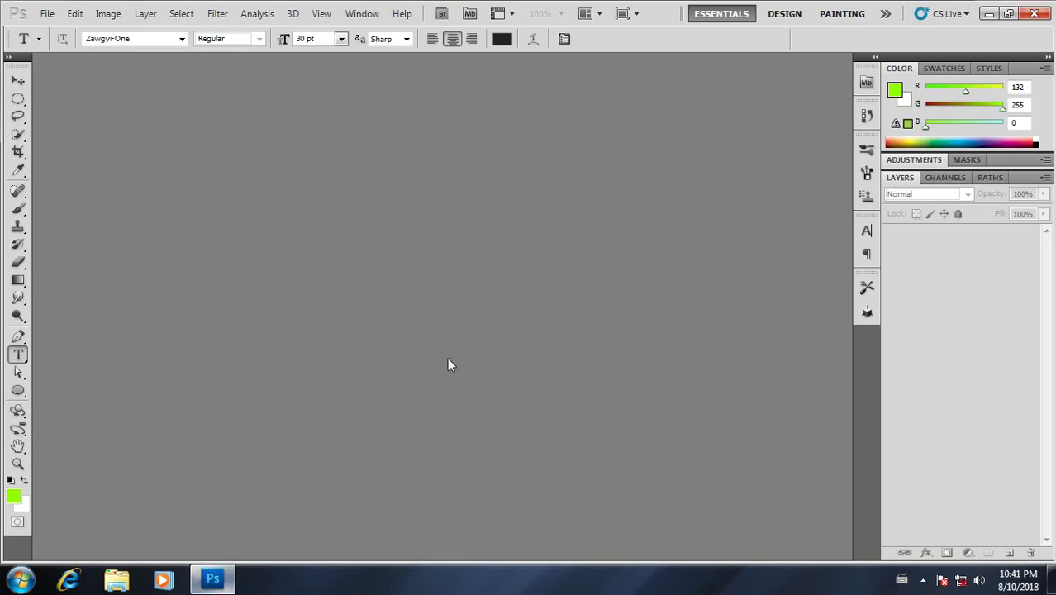
left_click(75, 13)
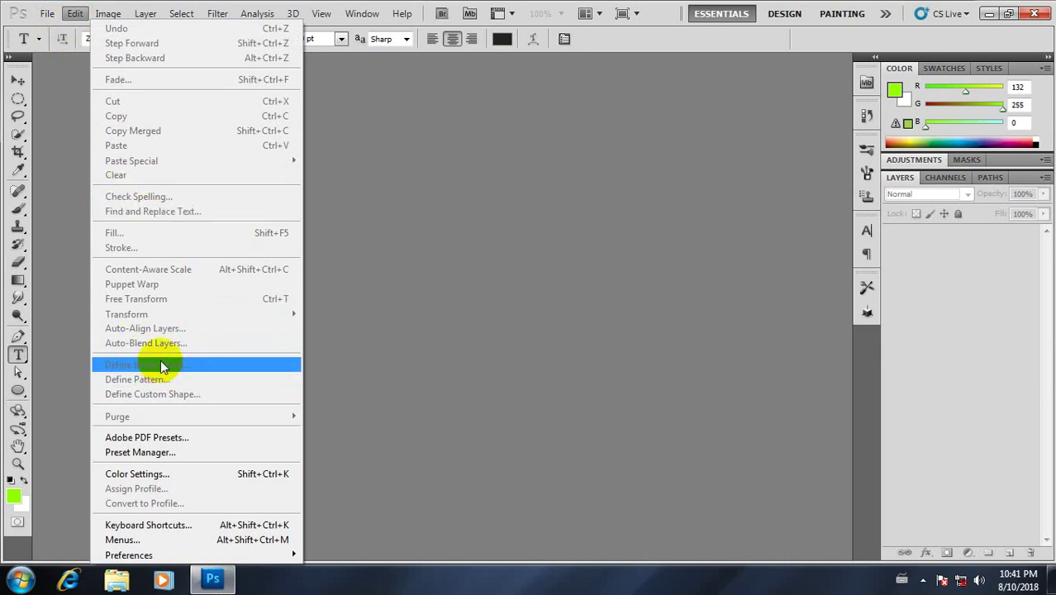
left_click(48, 13)
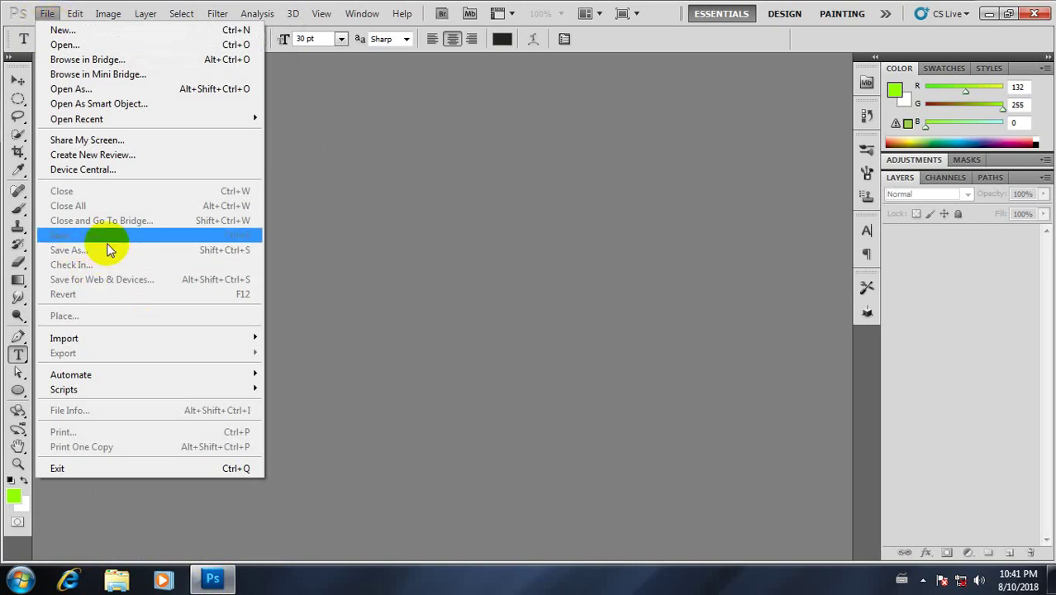
left_click(449, 262)
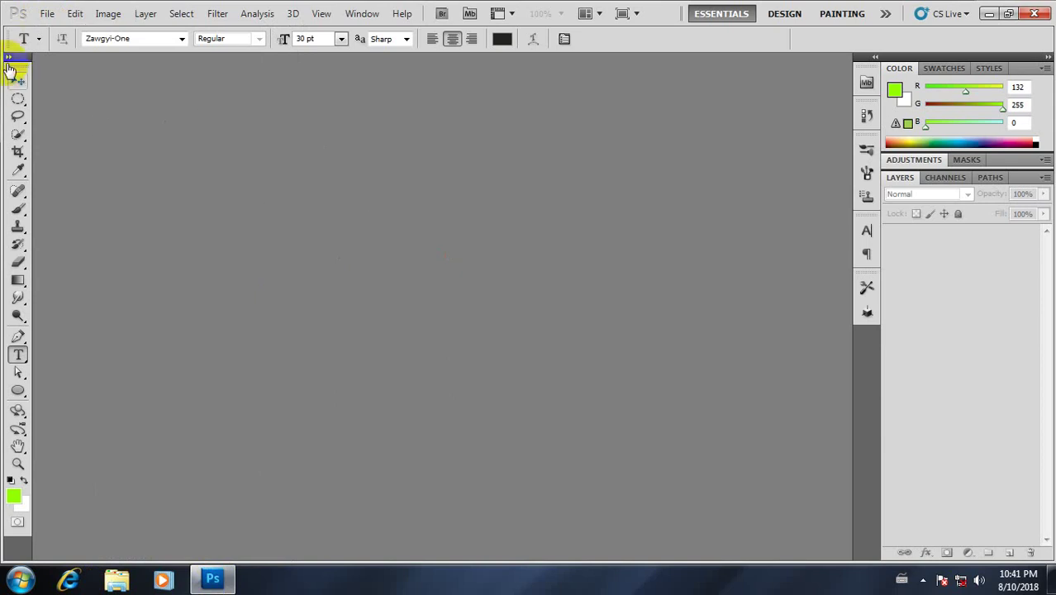
Open girl-2366438_1920.jpg from New folder (2) via File > Open
left_click(47, 14)
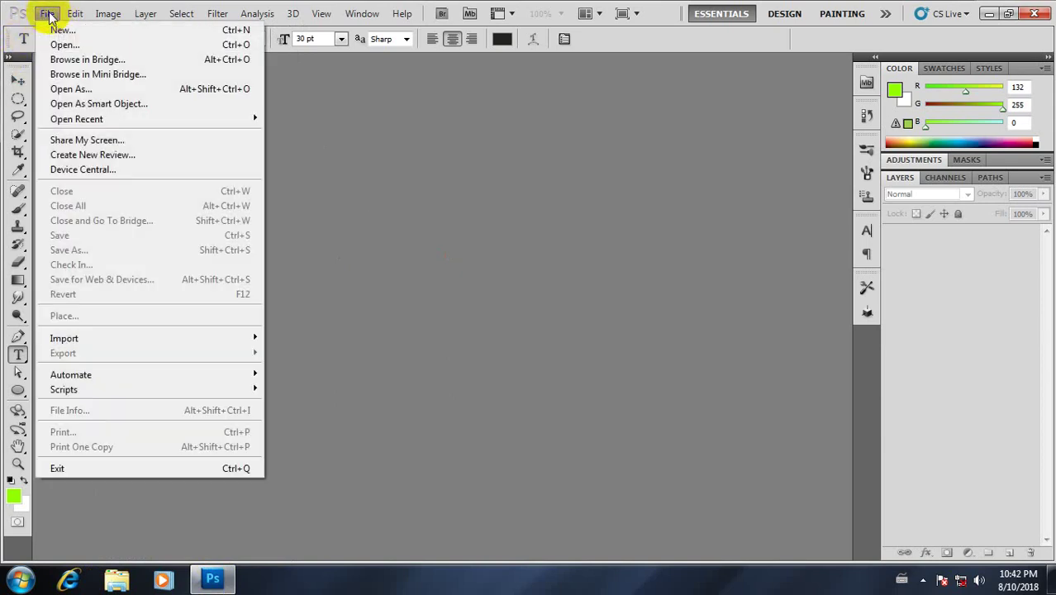
left_click(47, 14)
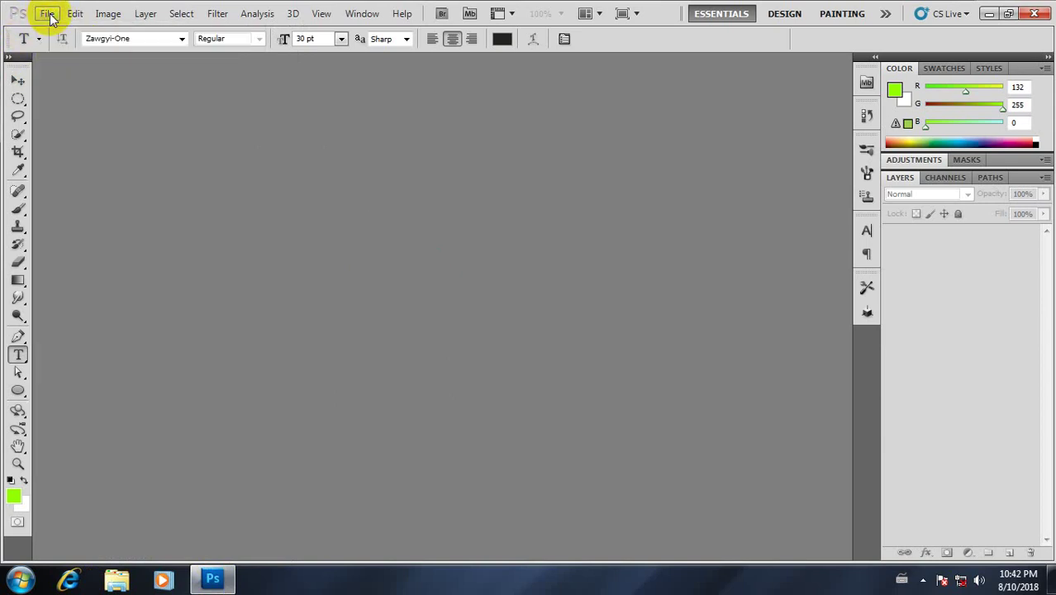
left_click(57, 44)
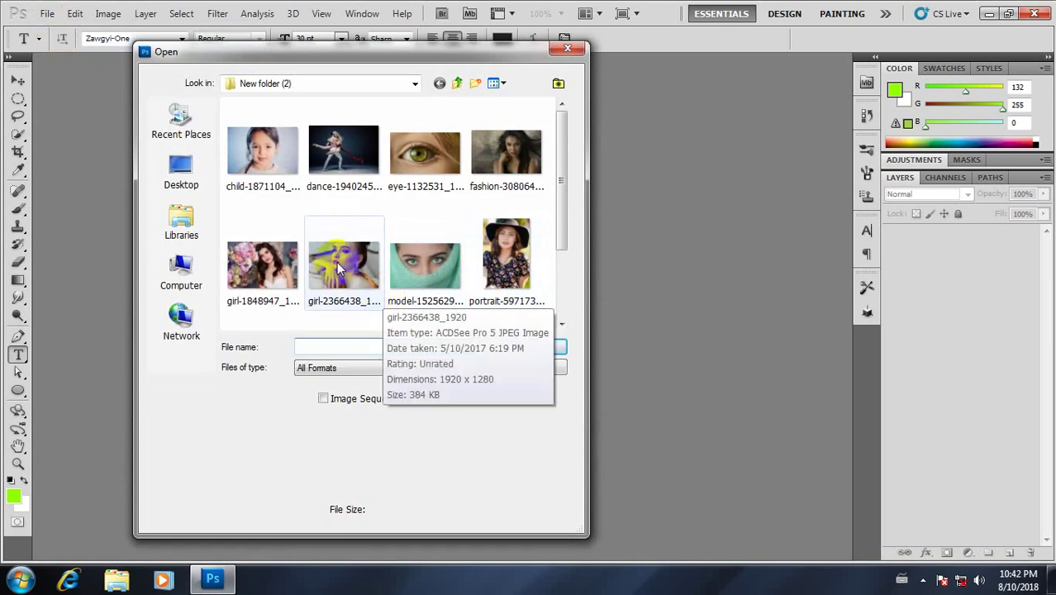
left_click(356, 281)
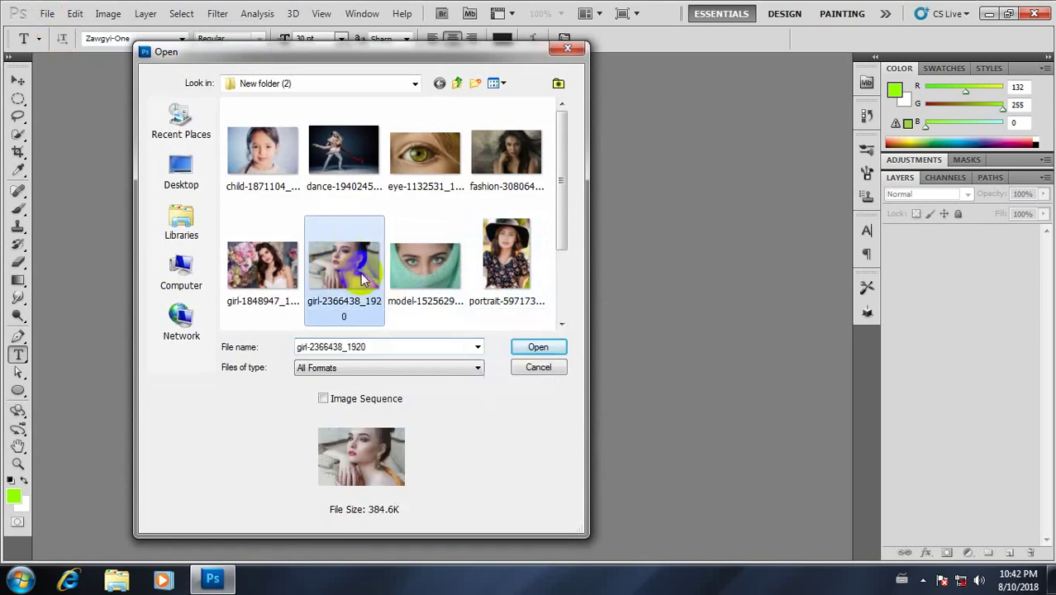
left_click(538, 349)
Crop the photo with the Crop tool to 10 × 12 in at 300 ppi, boxed around her face
scroll(409, 279, "up", 3)
scroll(411, 280, "up", 1)
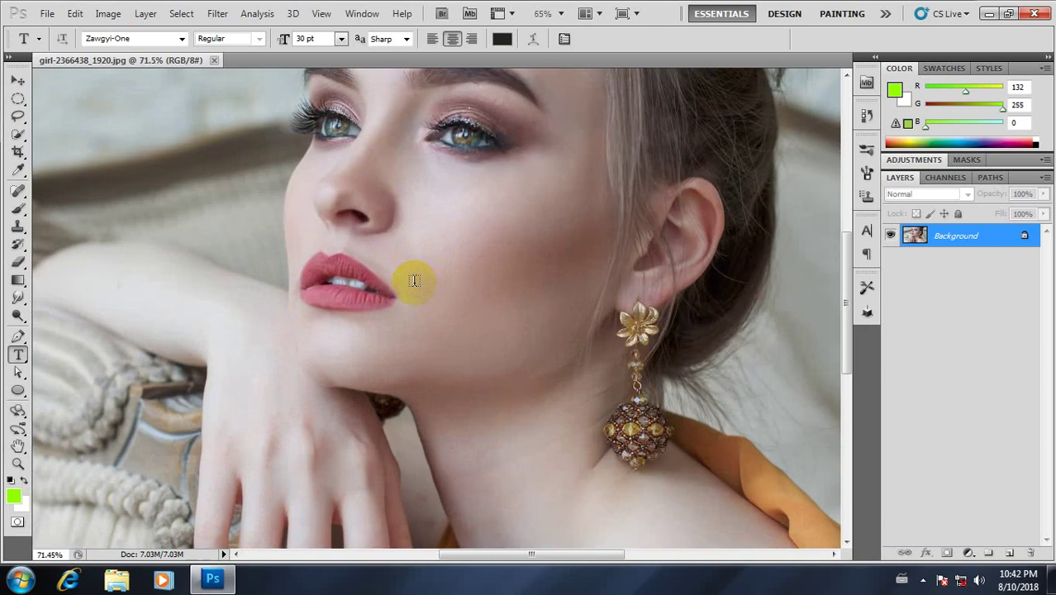
scroll(412, 280, "down", 1)
scroll(414, 281, "up", 1)
scroll(414, 281, "down", 1)
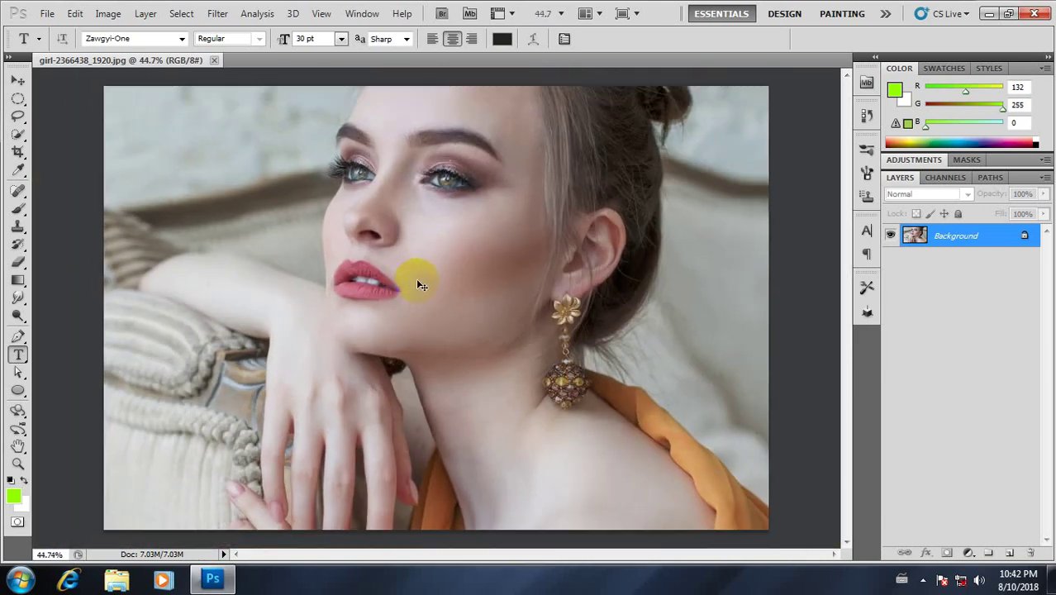
left_click(17, 151)
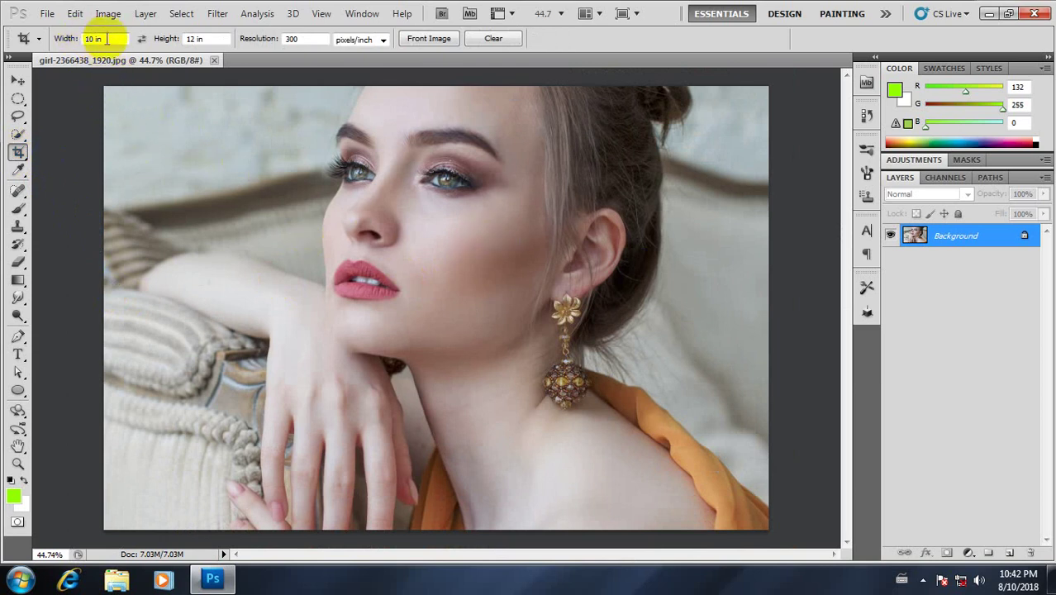
left_click_drag(97, 88, 653, 453)
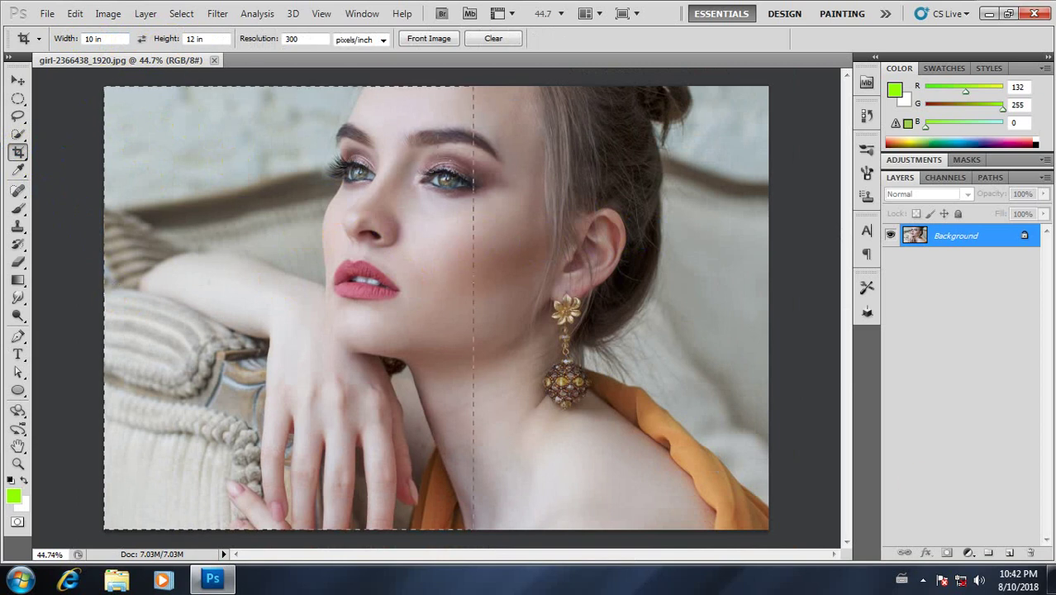
left_click_drag(388, 396, 568, 400)
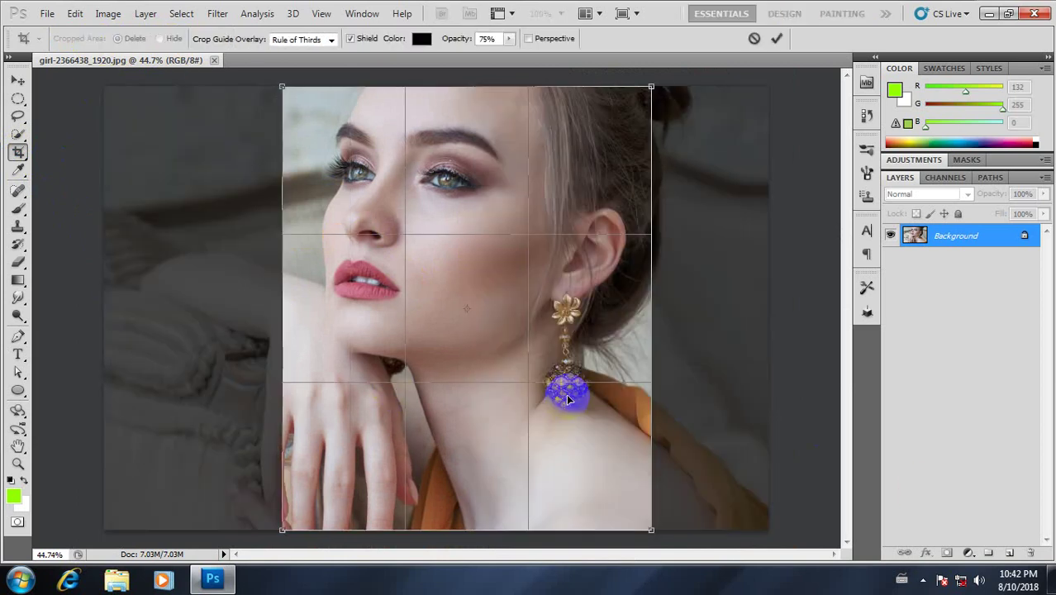
left_click(777, 38)
scroll(502, 264, "down", 3)
Undo the portrait crop with Ctrl+Z to restore the original photo
scroll(501, 273, "down", 2)
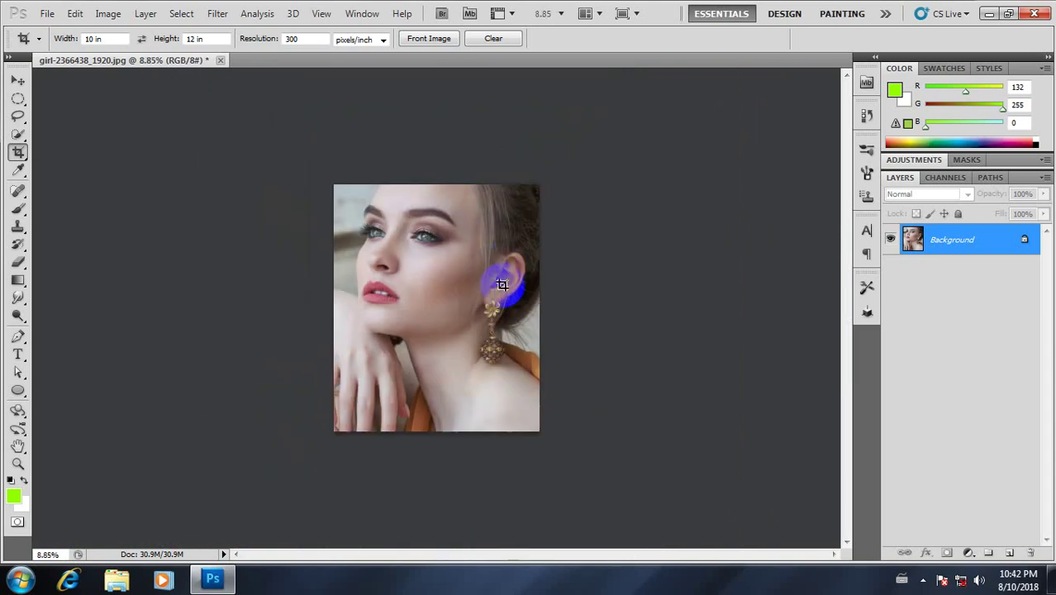
scroll(506, 277, "up", 3)
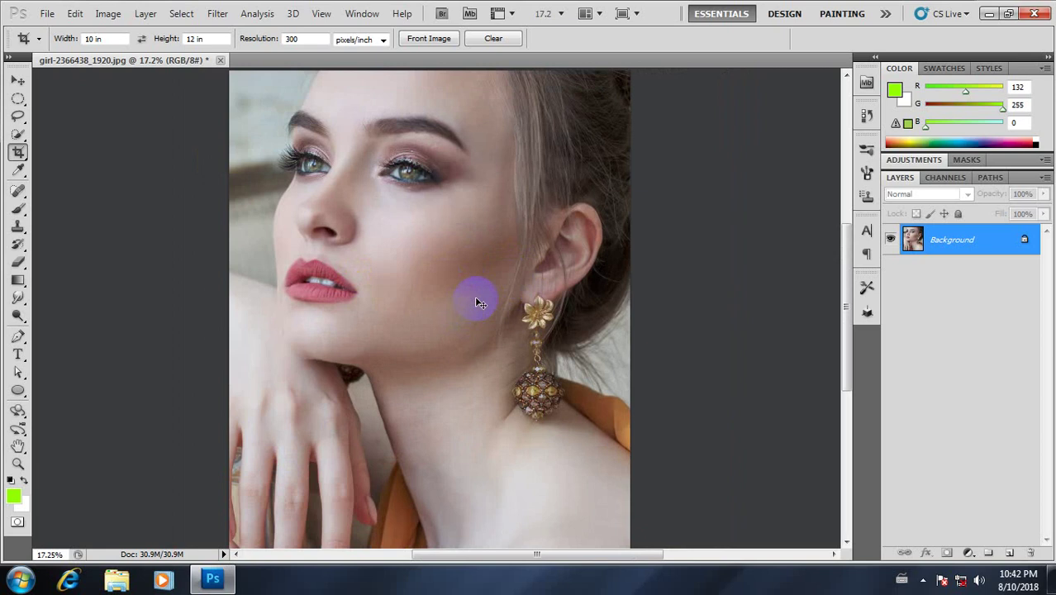
key("ctrl+z")
scroll(477, 298, "up", 3)
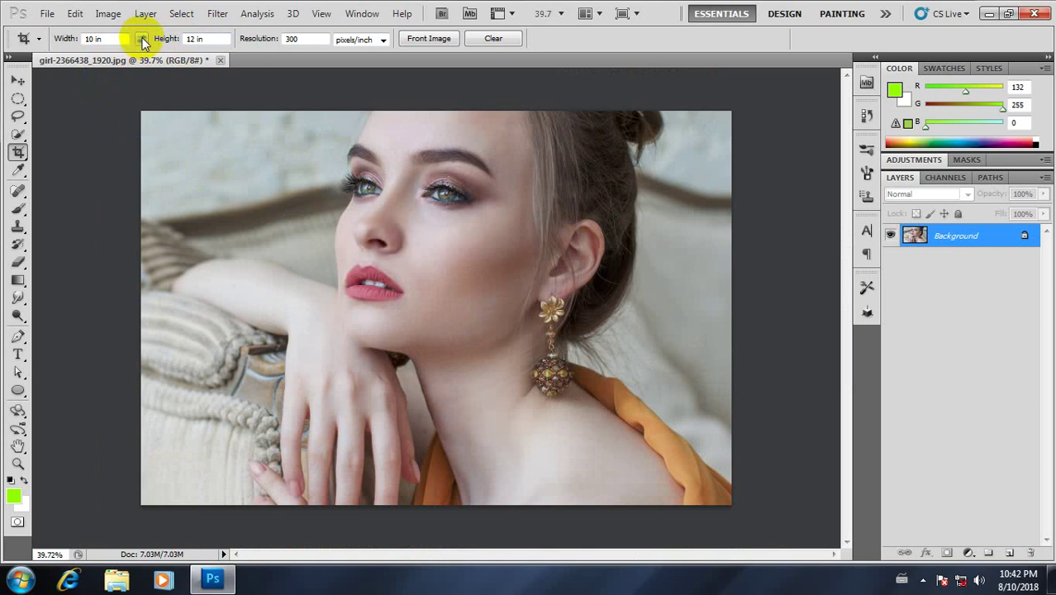
Recrop to 12 × 10 in, shifting the box right to centre her face
left_click(95, 39)
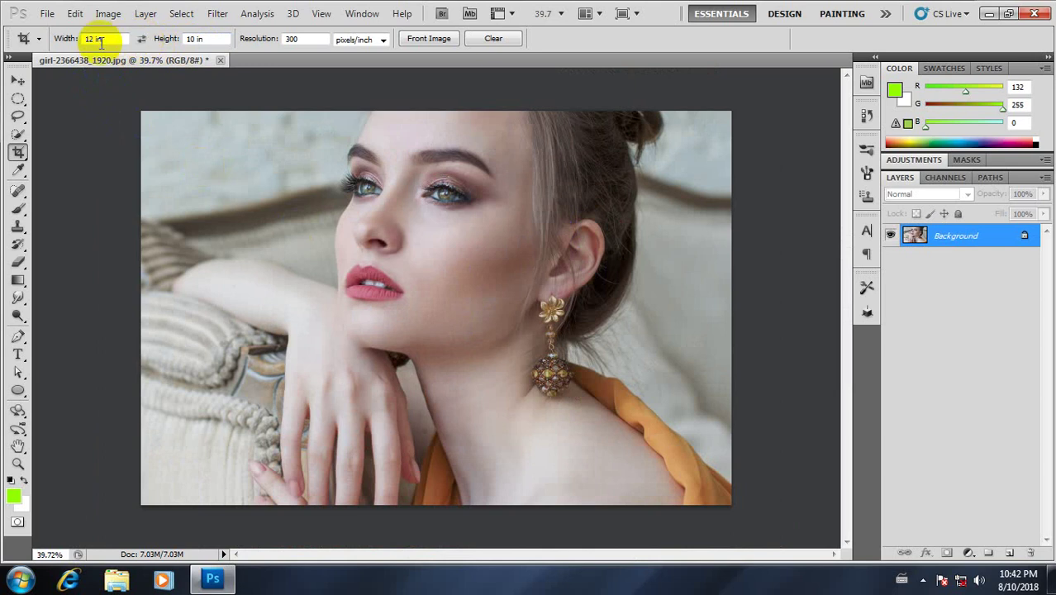
left_click(213, 39)
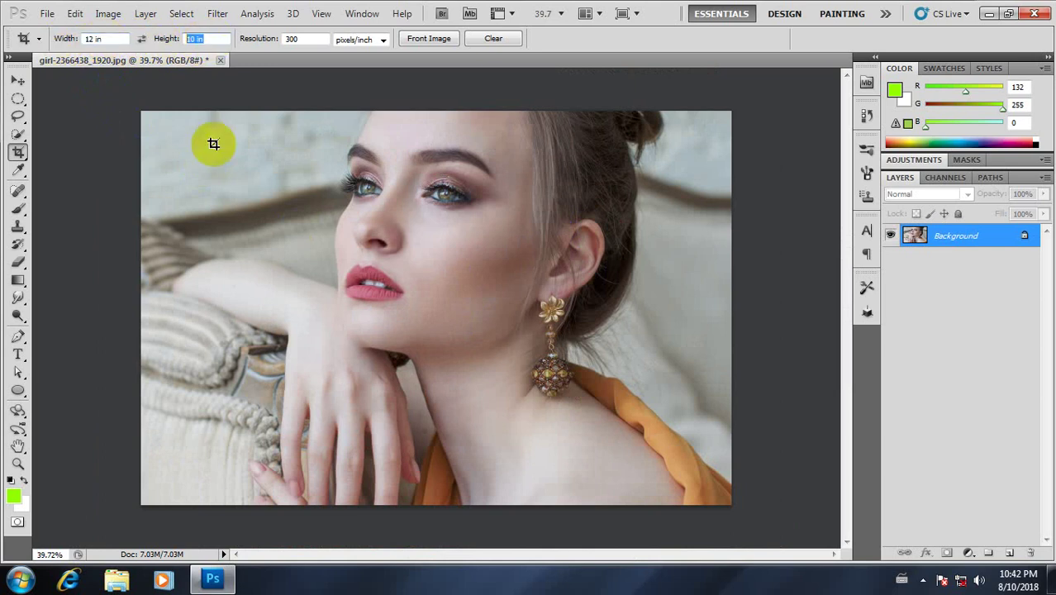
left_click_drag(141, 110, 613, 504)
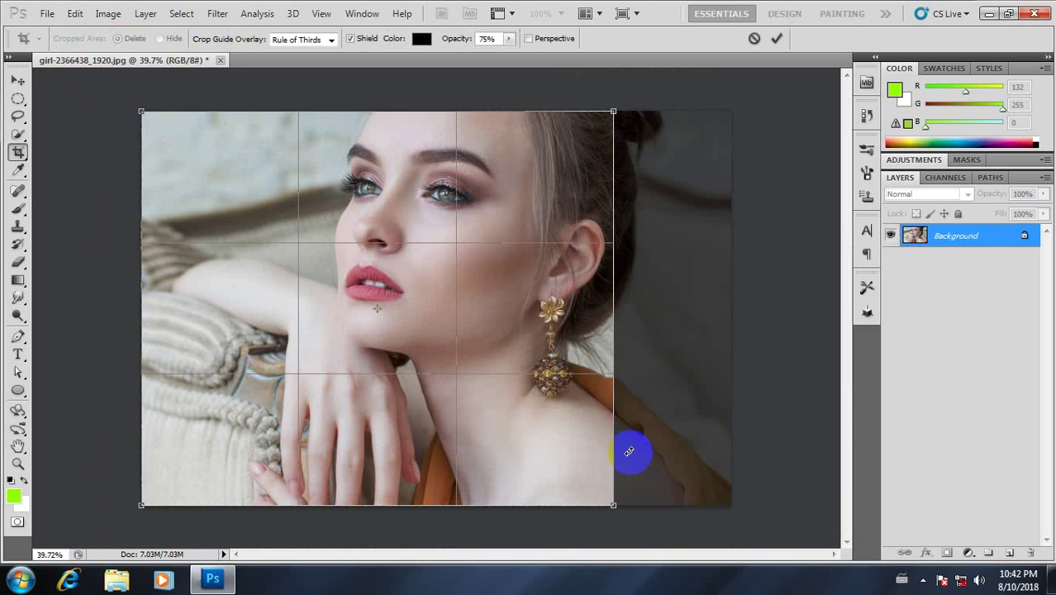
mouse_move(545, 425)
left_mouse_down()
mouse_move(616, 428)
mouse_move(598, 424)
left_mouse_up()
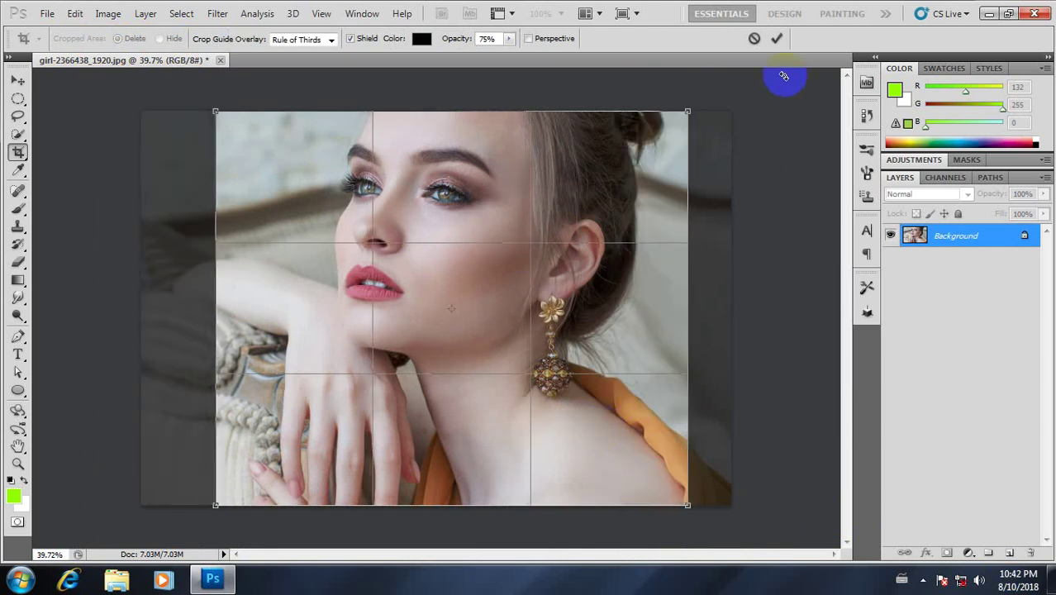
left_click(776, 39)
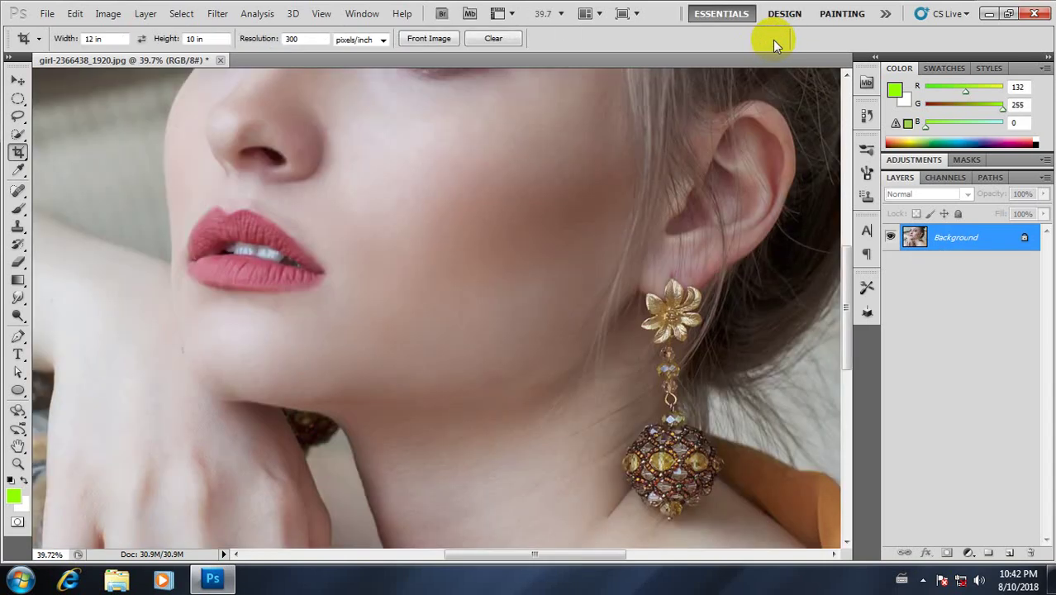
Fit and enlarge the view, then duplicate the Background to Layer 1 with Ctrl+J
key("ctrl+0")
key("ctrl+plus")
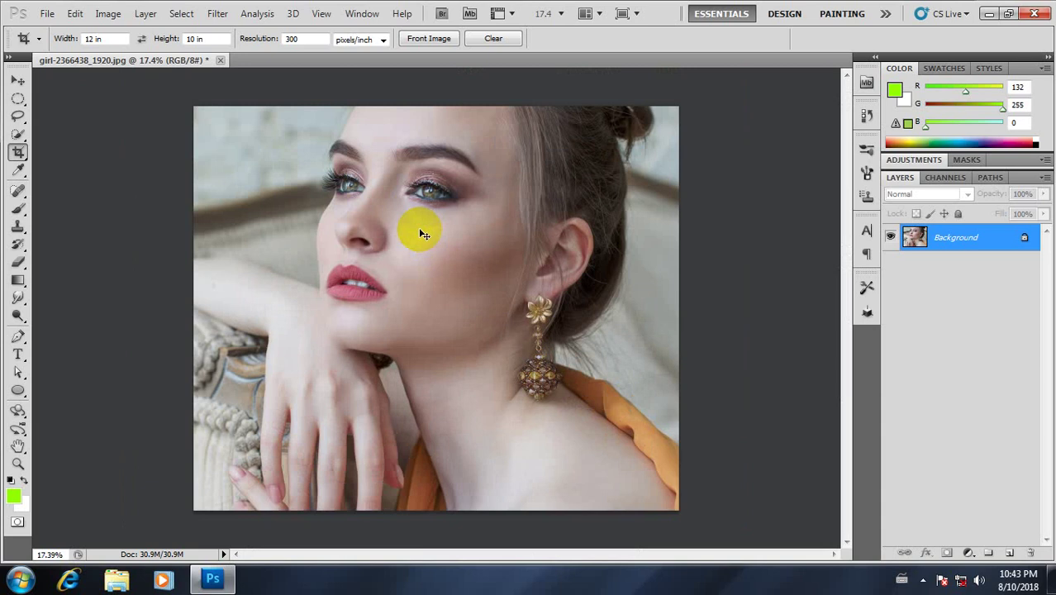
key("ctrl+j")
scroll(519, 248, "down", 2)
scroll(445, 292, "up", 3)
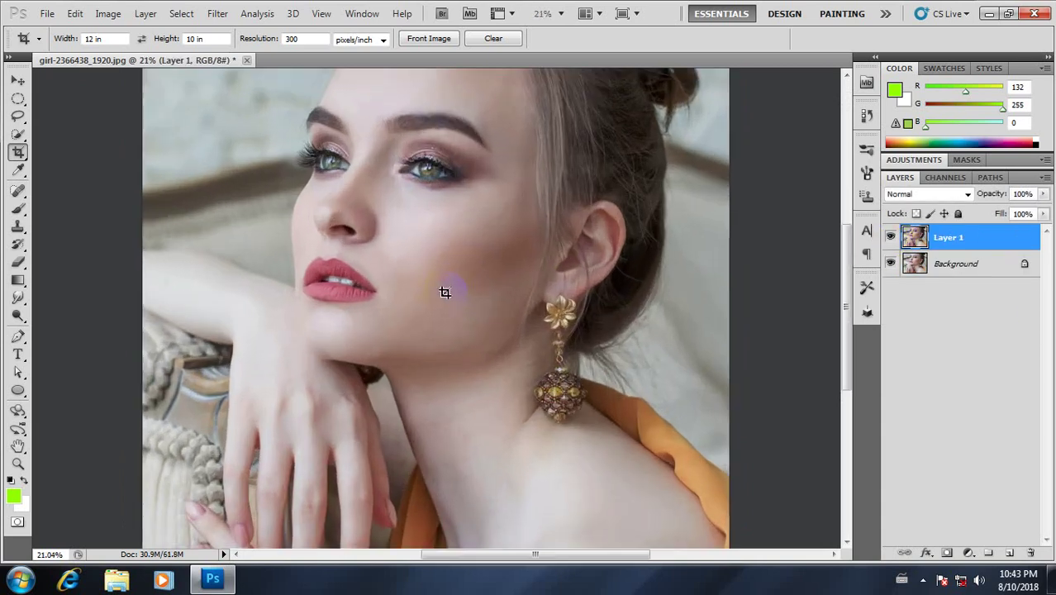
scroll(444, 292, "down", 1)
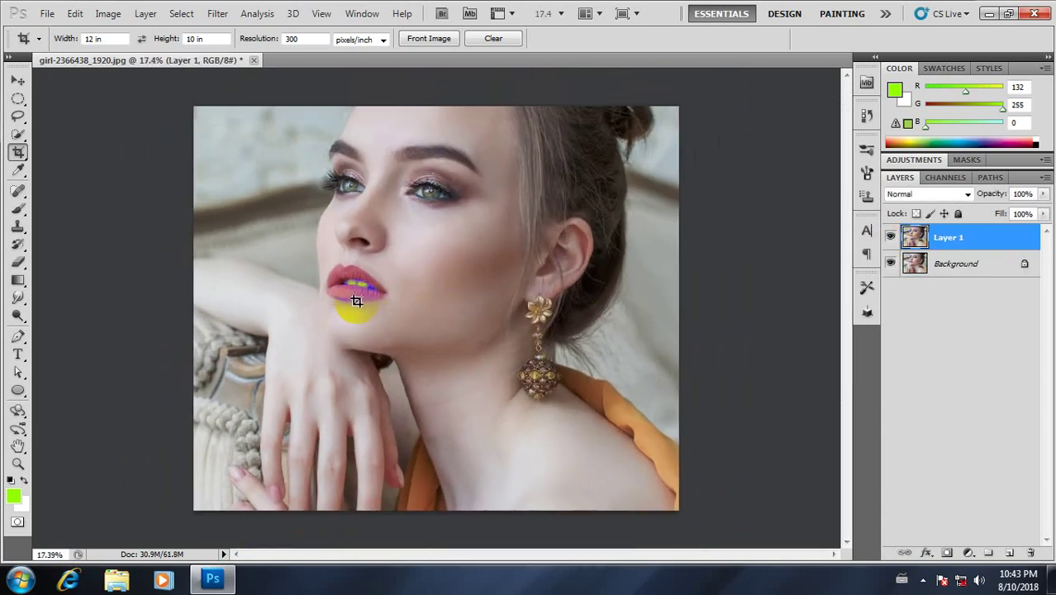
scroll(357, 301, "down", 1)
left_click(107, 13)
mouse_move(132, 52)
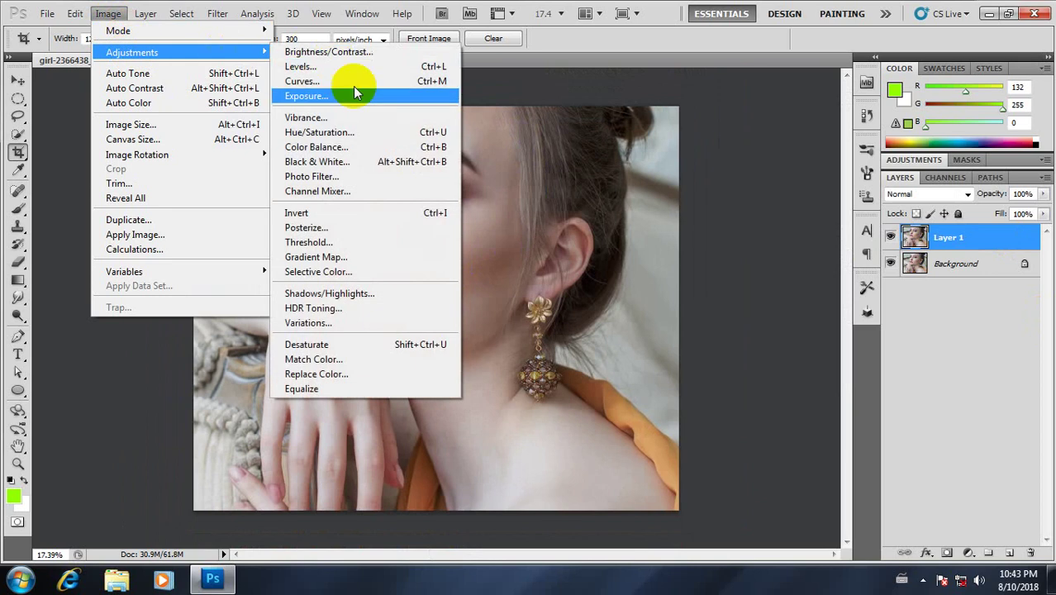
left_click(336, 148)
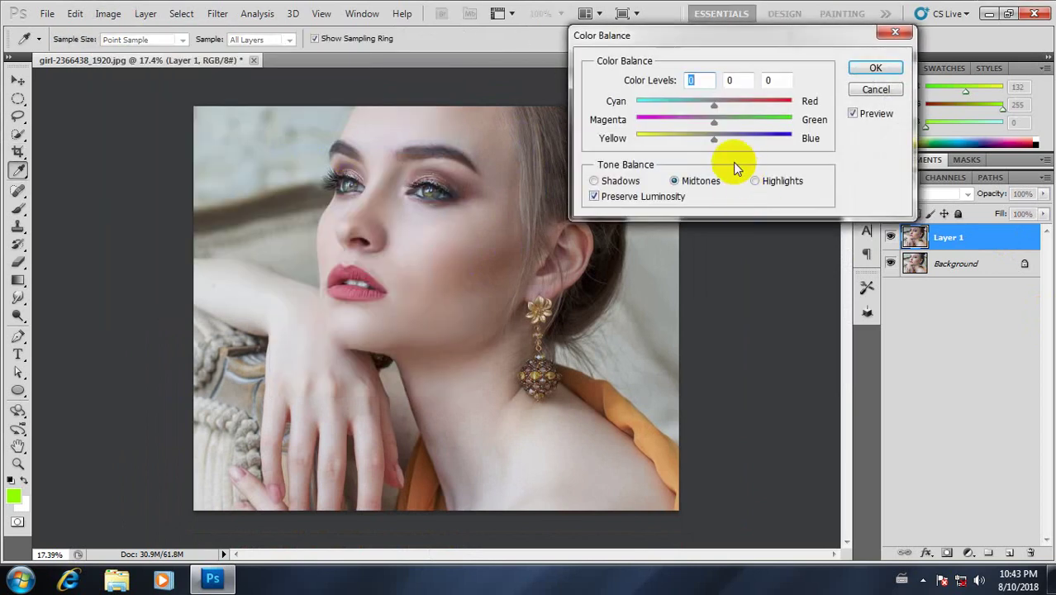
left_click_drag(733, 44, 758, 68)
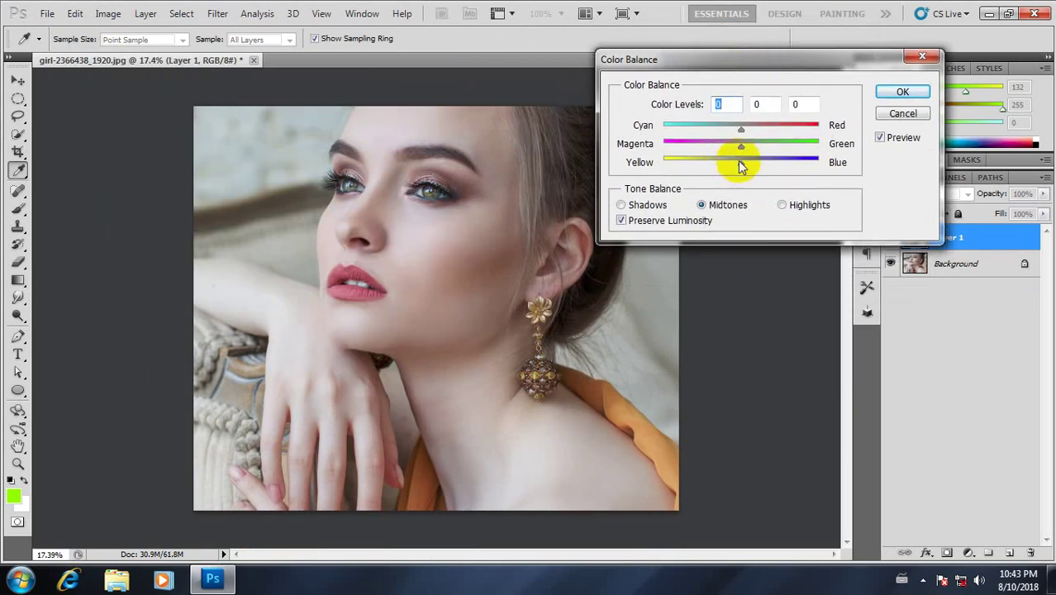
left_click(737, 149)
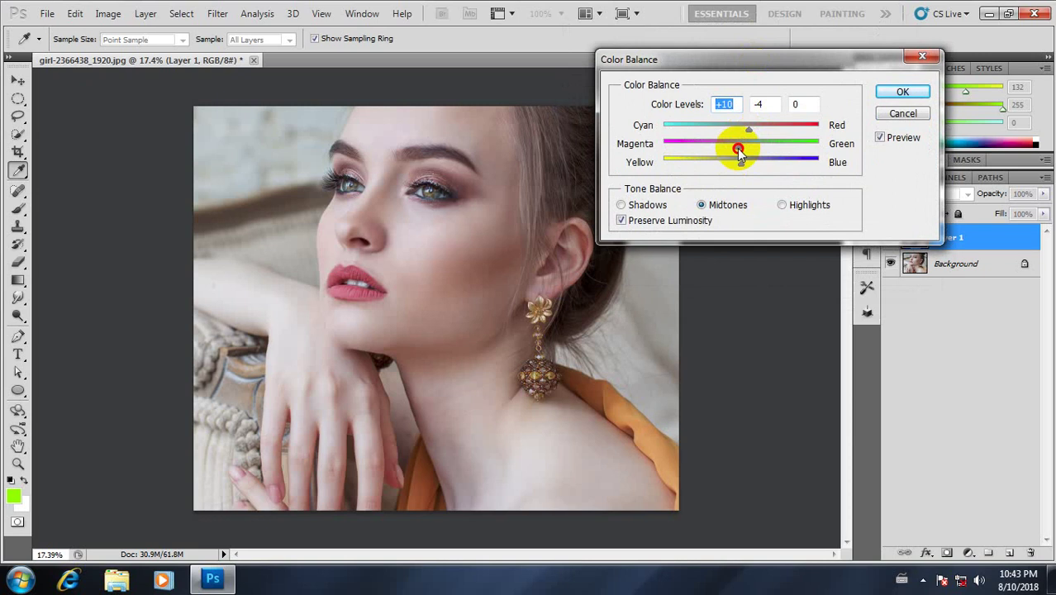
mouse_move(741, 164)
left_mouse_down()
mouse_move(750, 166)
mouse_move(757, 130)
left_mouse_up()
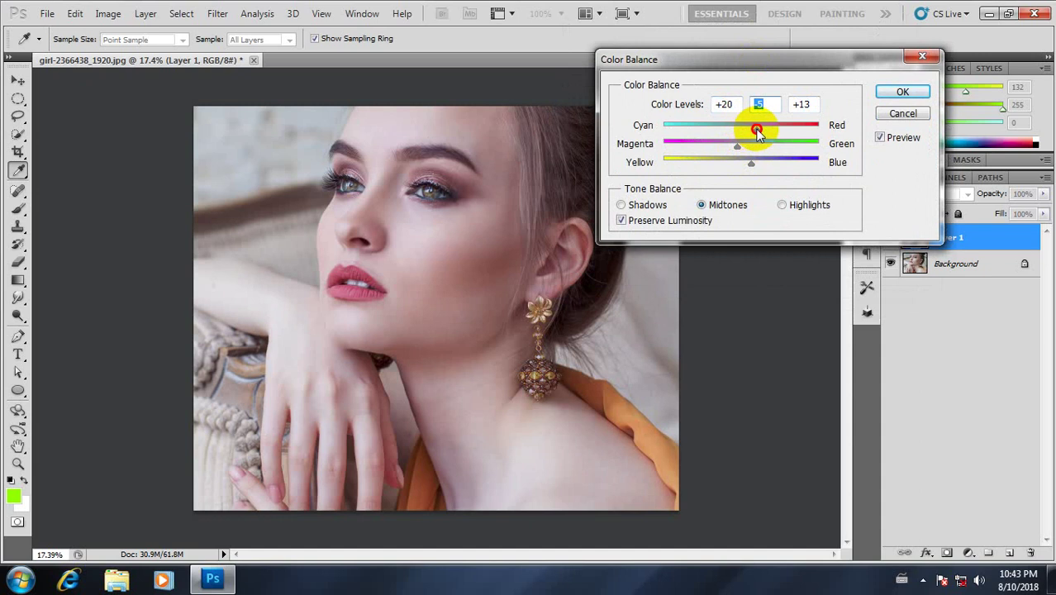
left_click(885, 94)
key("c")
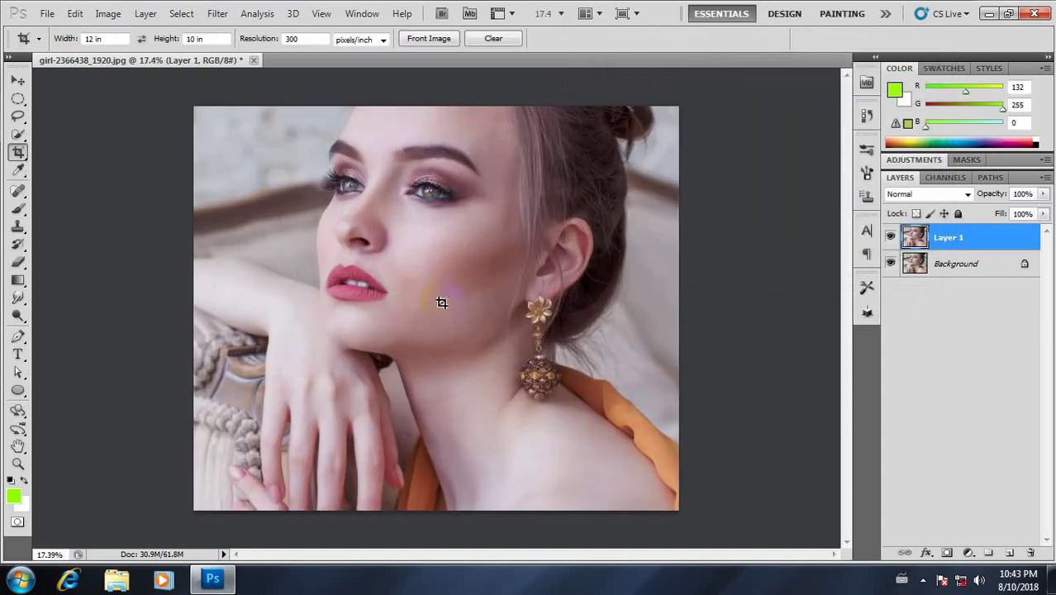
left_click(891, 238)
left_click(891, 237)
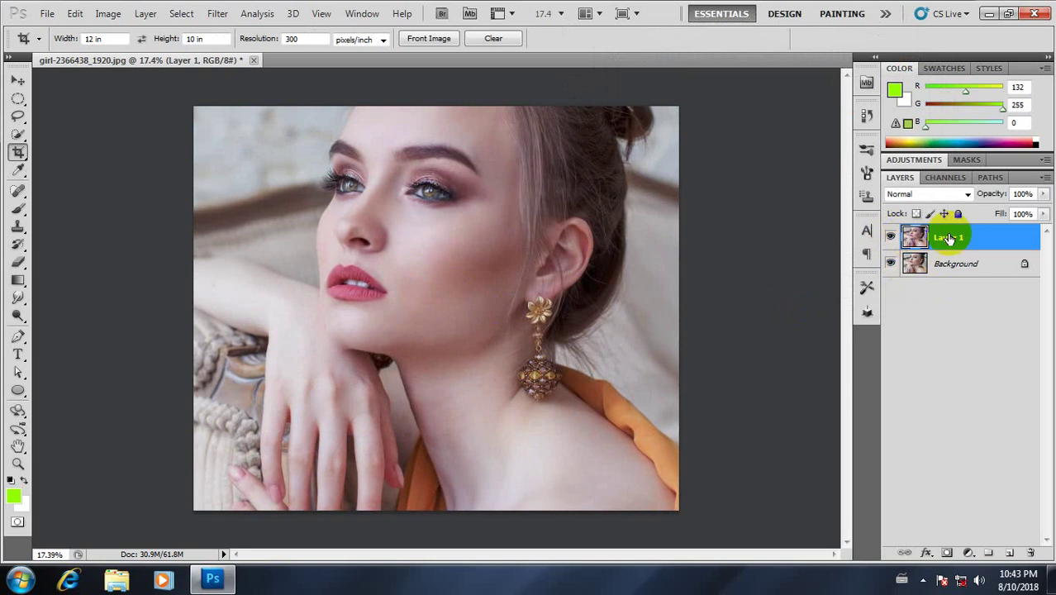
left_click(891, 237)
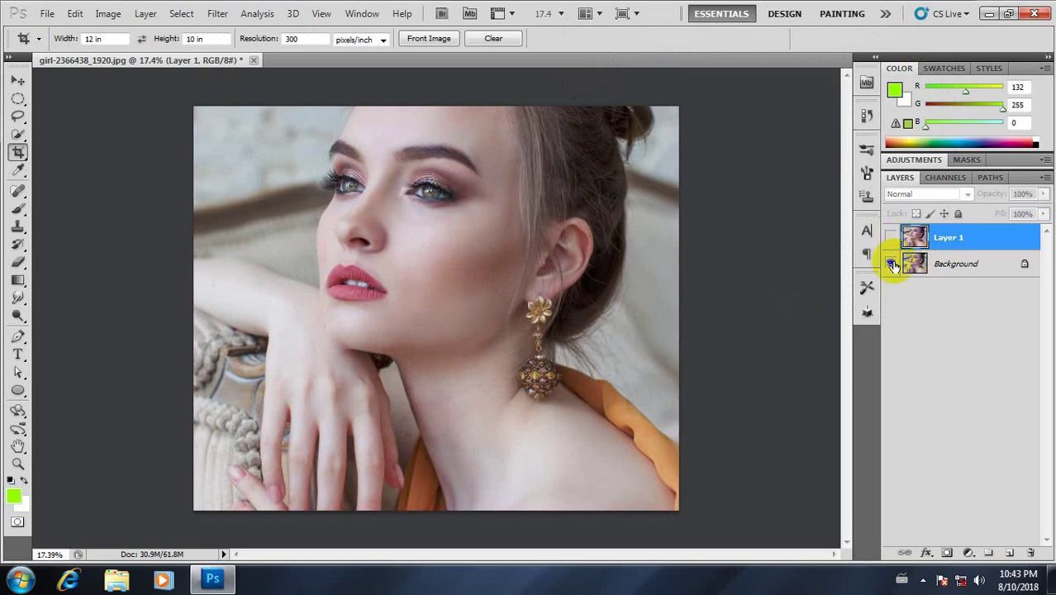
left_click(891, 237)
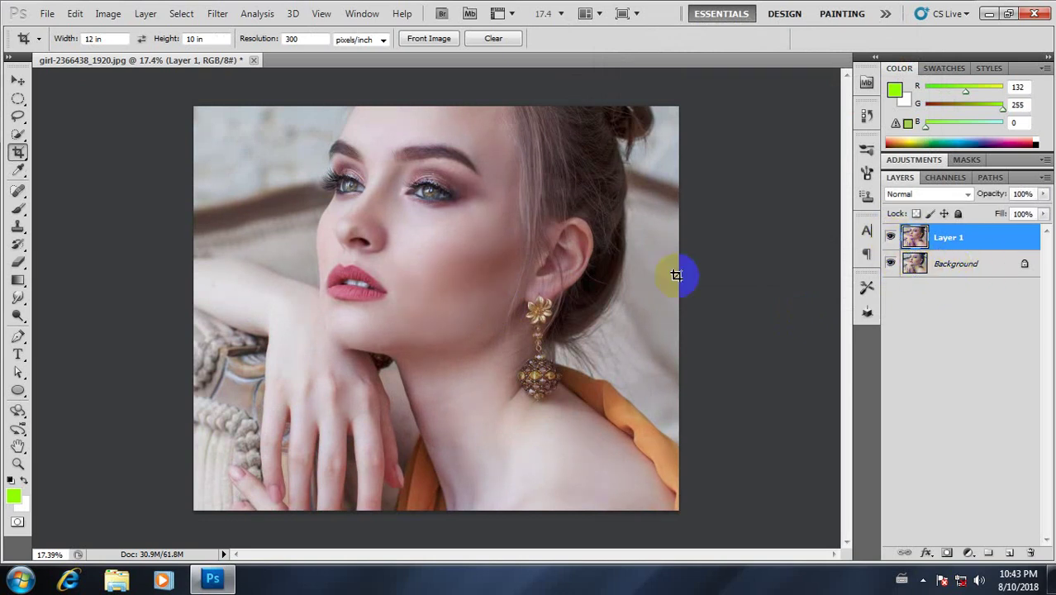
scroll(478, 243, "down", 3)
scroll(475, 331, "up", 3)
scroll(475, 330, "down", 1)
scroll(464, 313, "down", 1)
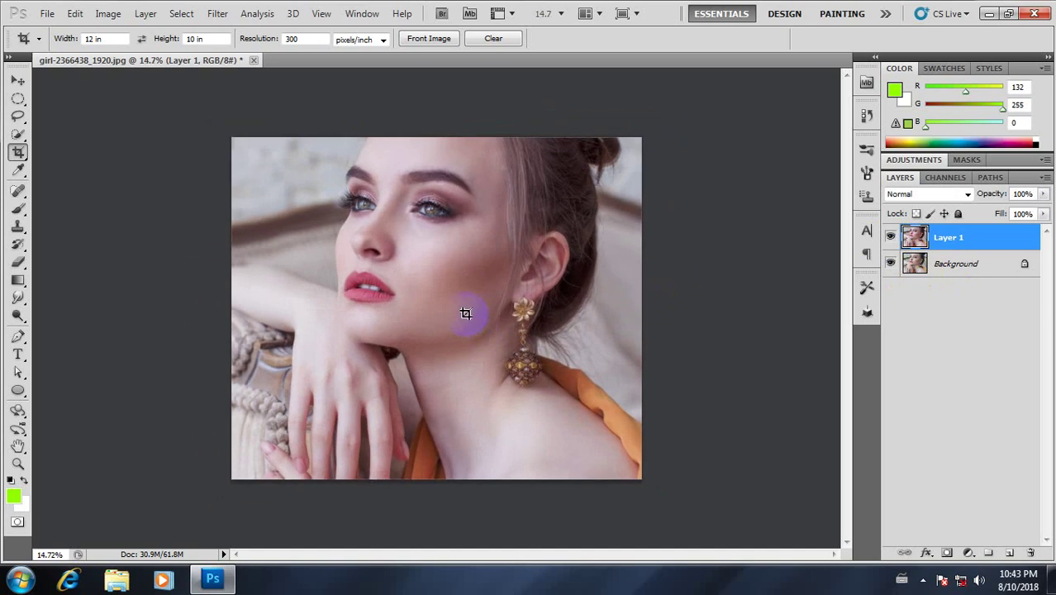
scroll(378, 286, "up", 1)
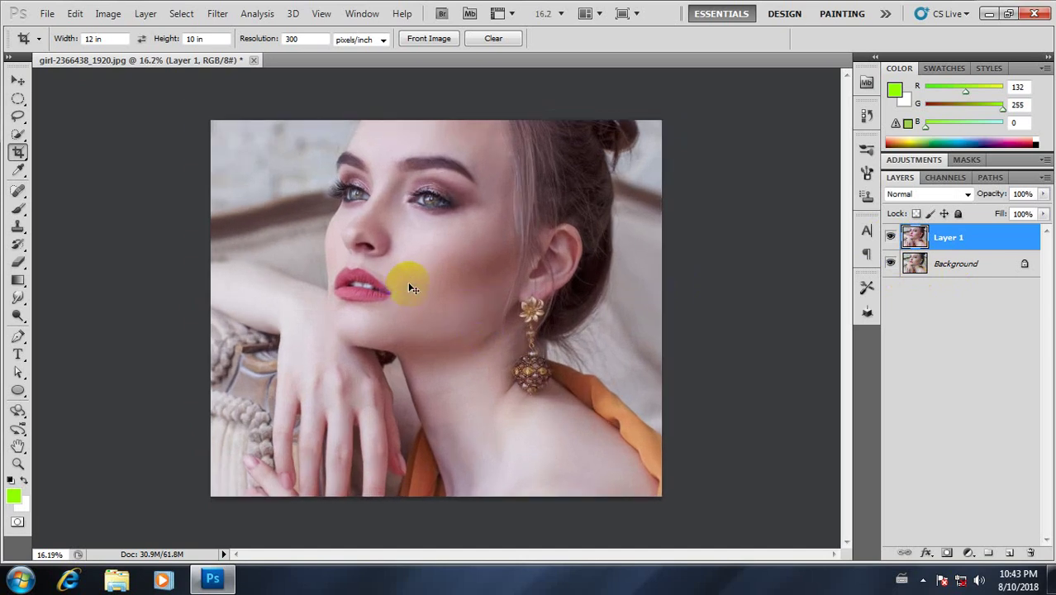
Open the Levels dialog with Ctrl+L, then cancel it
key("ctrl+l")
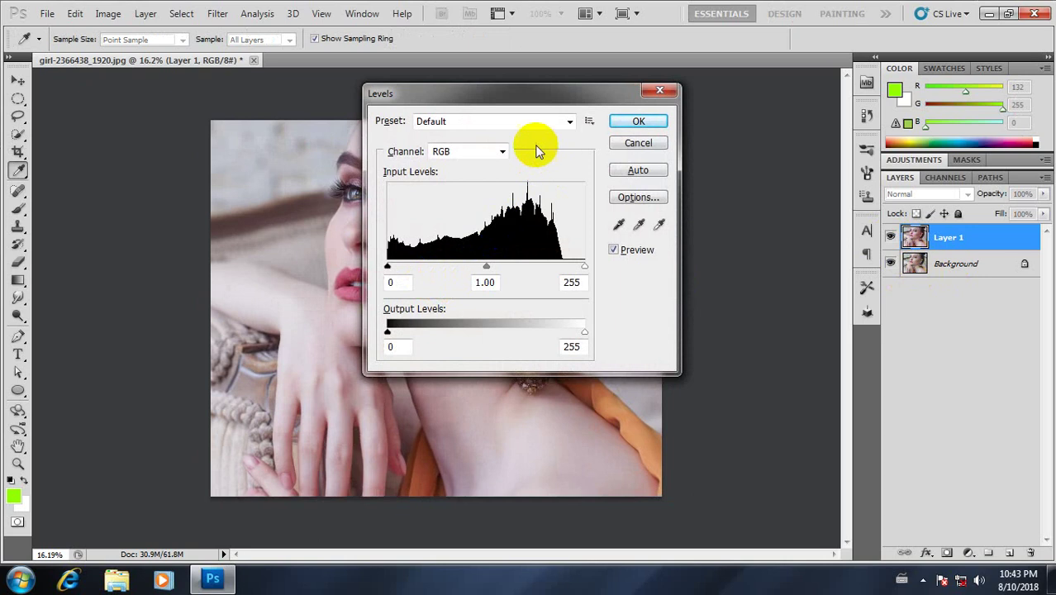
mouse_move(536, 98)
left_mouse_down()
mouse_move(762, 94)
mouse_move(735, 84)
left_mouse_up()
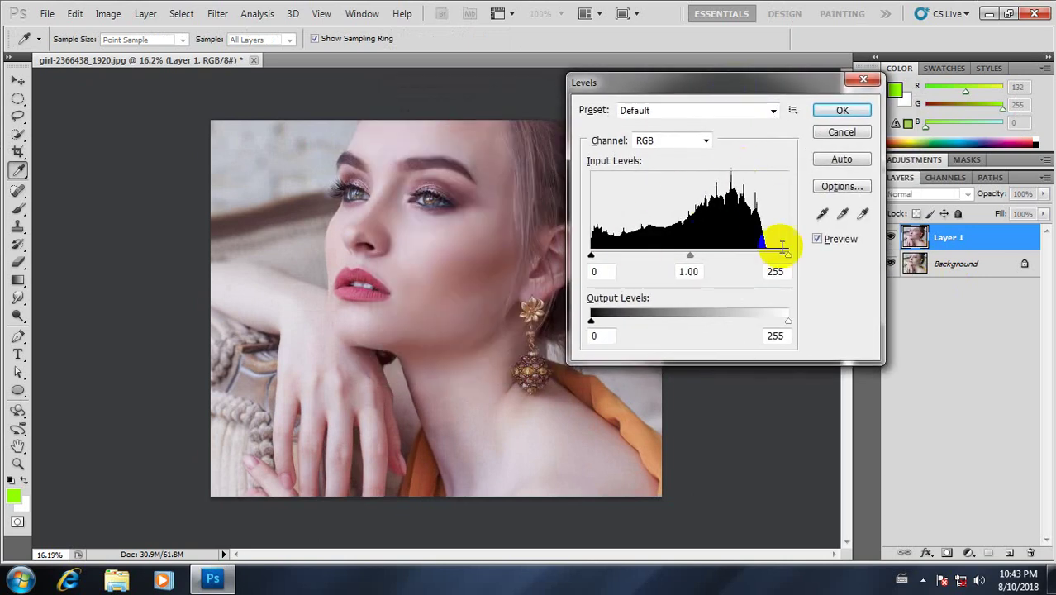
left_click(863, 80)
key("c")
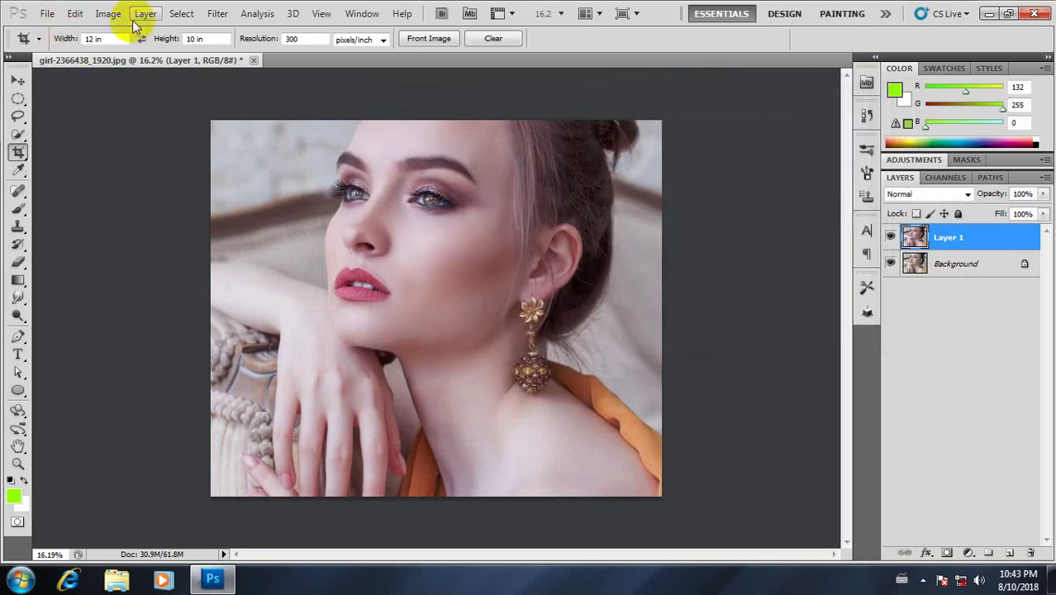
Apply Levels 17, 1.16, 240 to Layer 1, then hide Layer 1 to compare
left_click(109, 14)
mouse_move(133, 52)
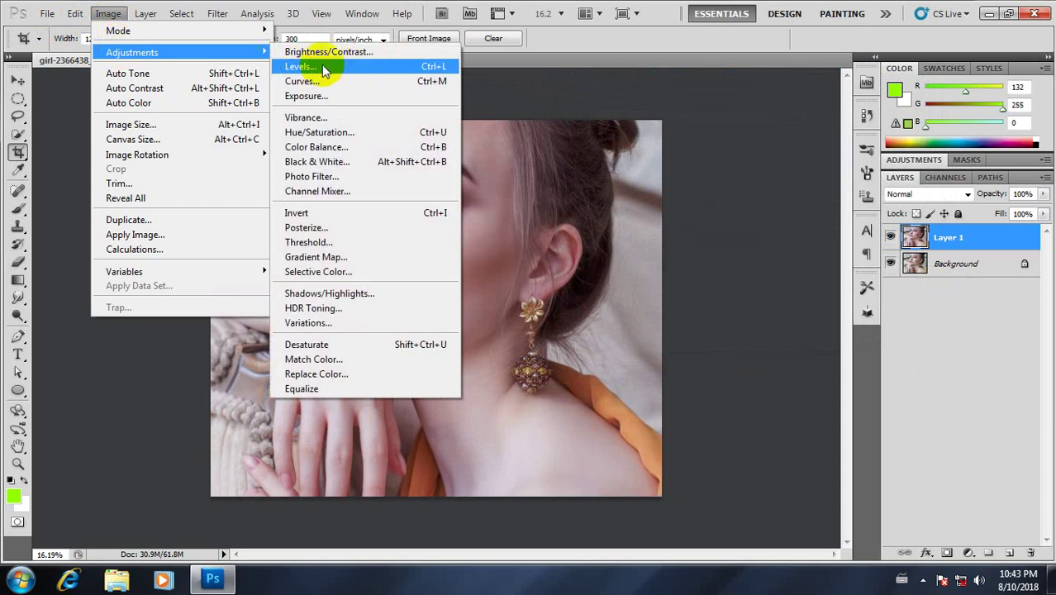
left_click(396, 67)
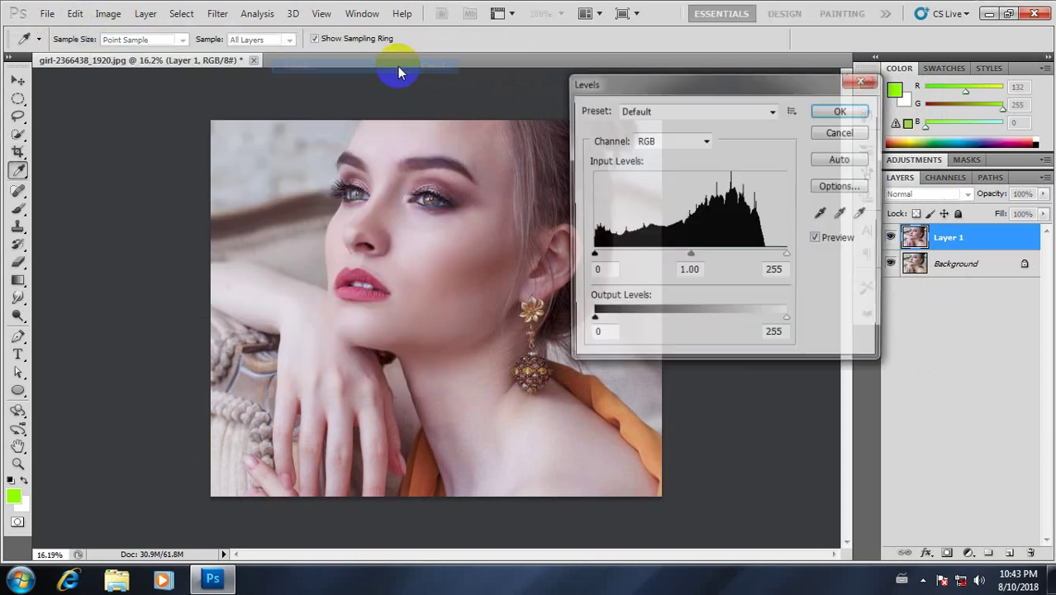
left_click_drag(730, 82, 785, 29)
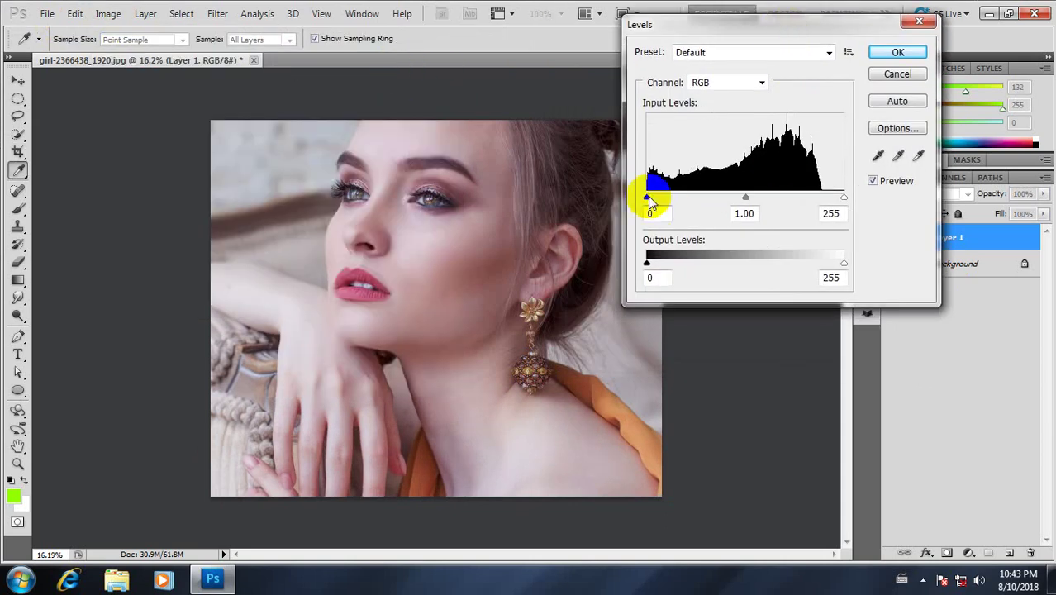
left_click_drag(647, 197, 655, 196)
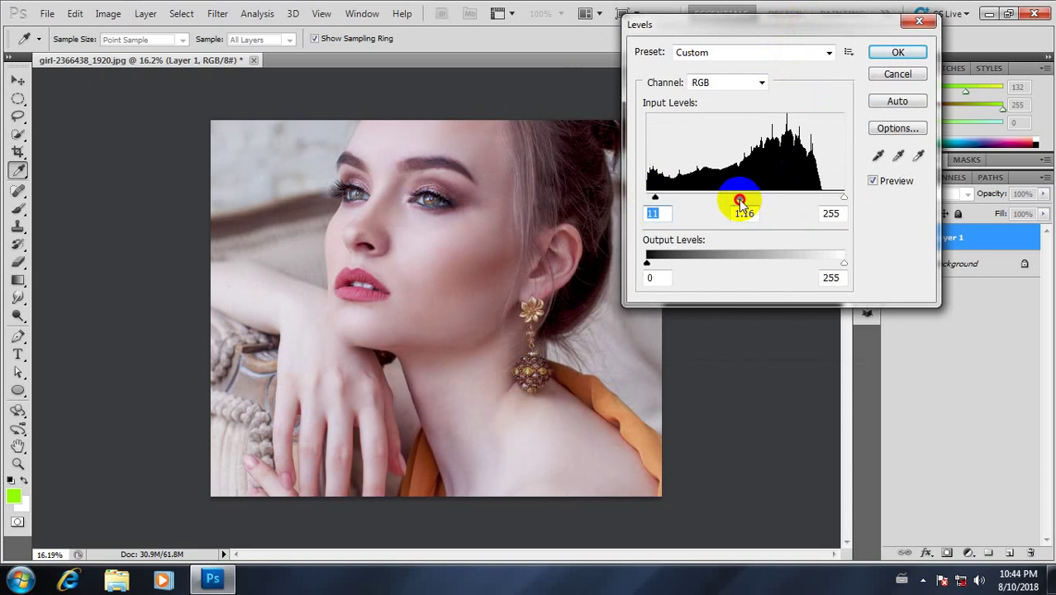
left_click_drag(843, 200, 832, 199)
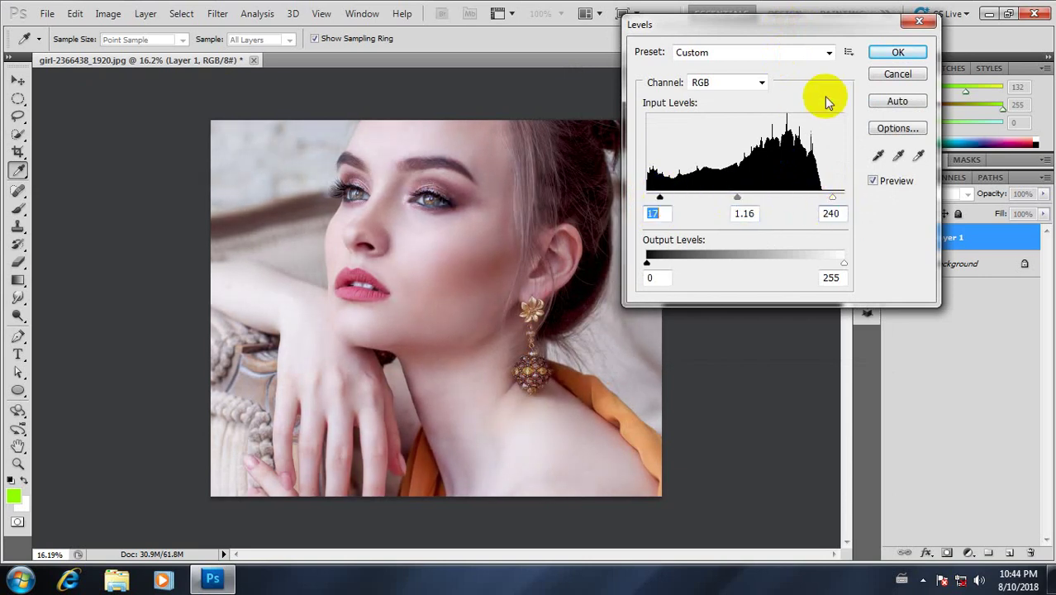
left_click(898, 52)
key("c")
scroll(456, 282, "up", 3)
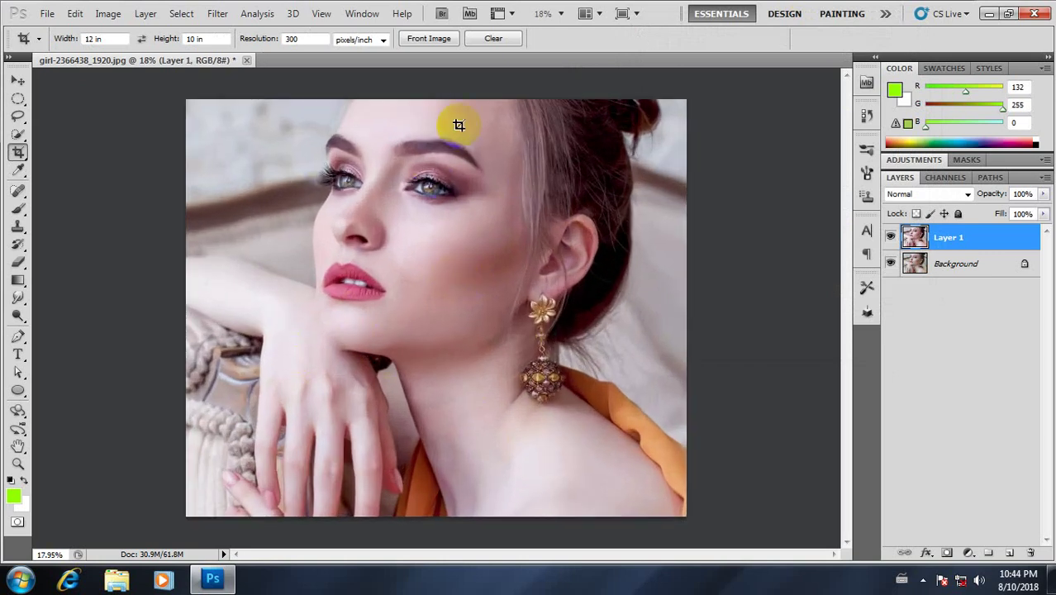
left_click(890, 238)
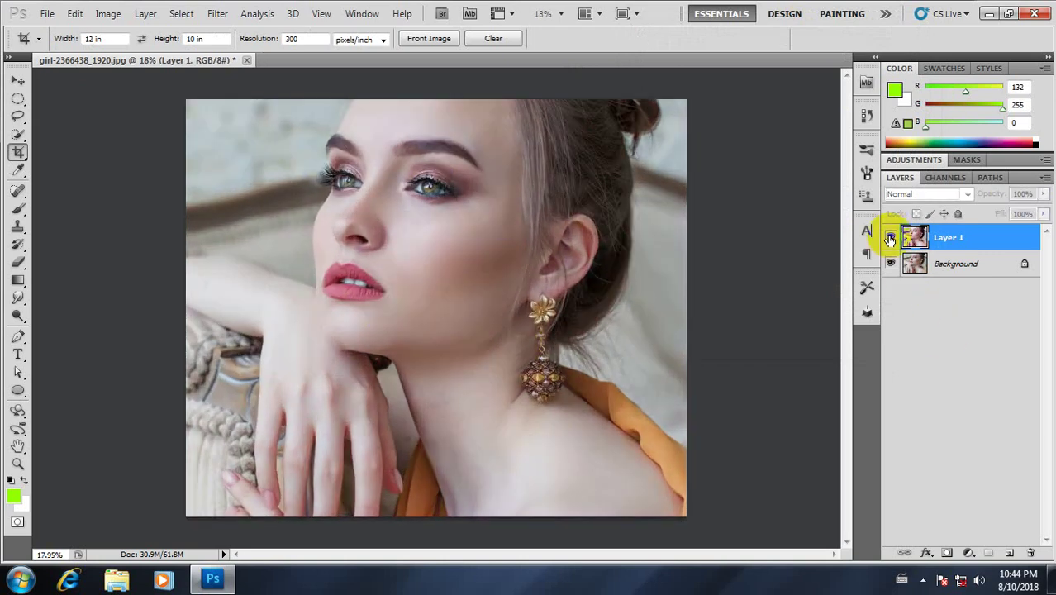
Toggle Layer 1's eye icon to compare, leaving the brightened layer shown
left_click(890, 238)
left_click(890, 238)
scroll(530, 240, "up", 1)
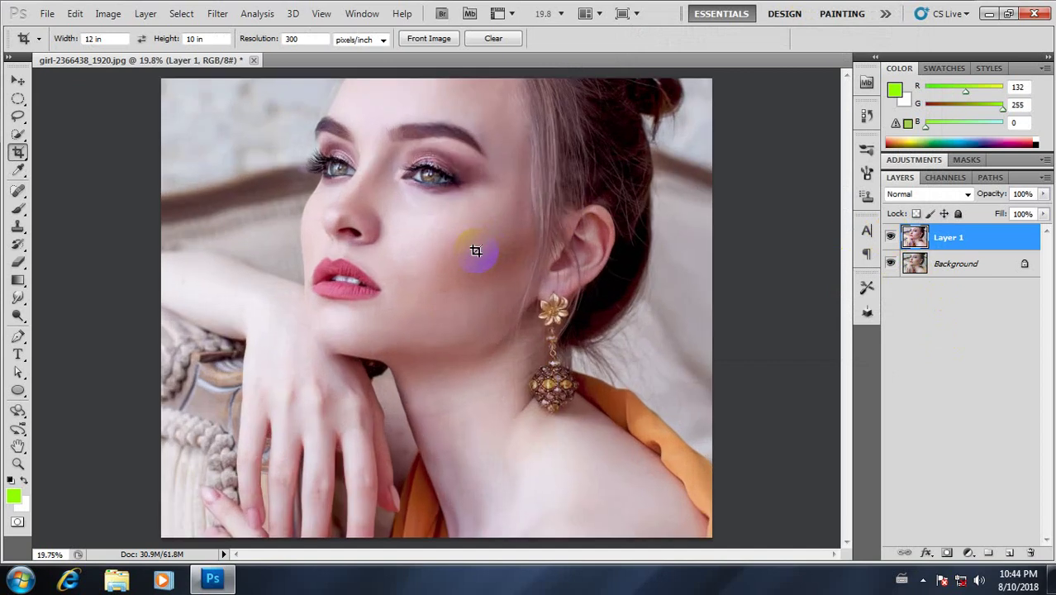
scroll(476, 250, "down", 2)
scroll(343, 233, "up", 1)
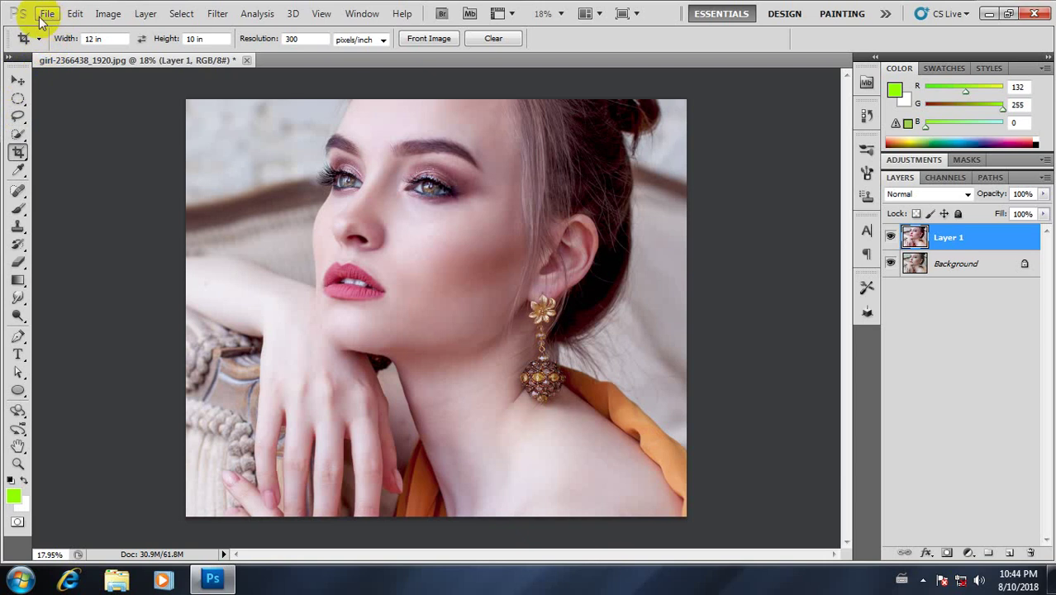
Switch to the Move tool and open File > Save As, moving the dialog aside
left_click(16, 80)
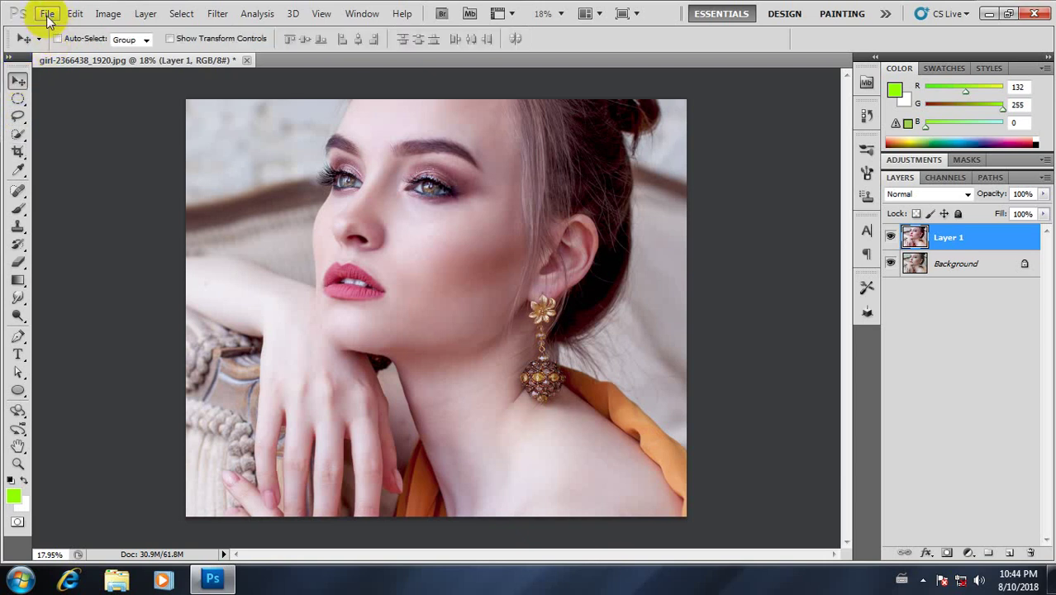
left_click(48, 17)
left_click(48, 17)
left_click(48, 17)
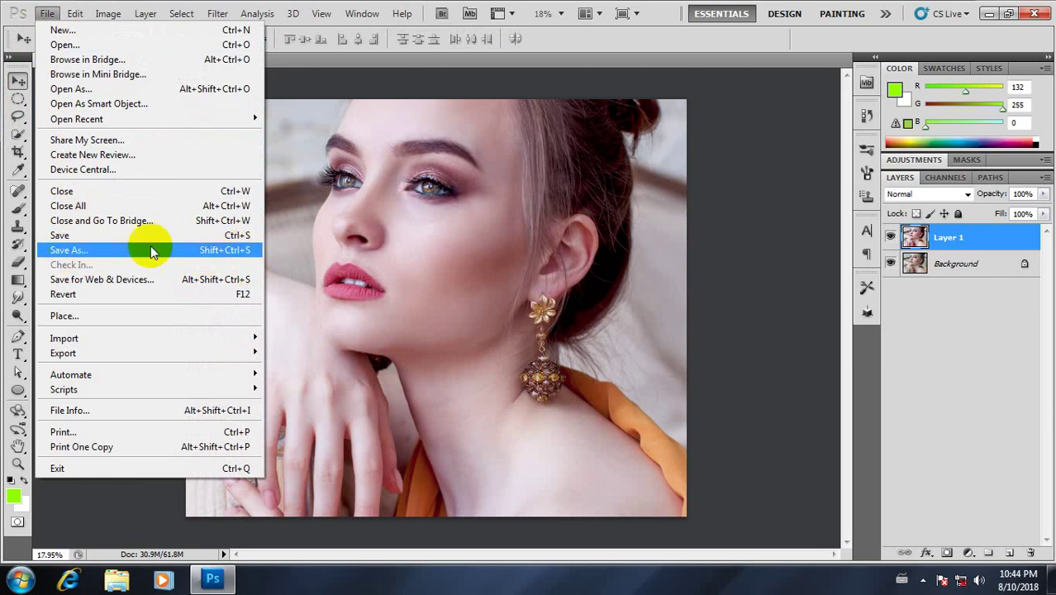
left_click(47, 14)
left_click(122, 250)
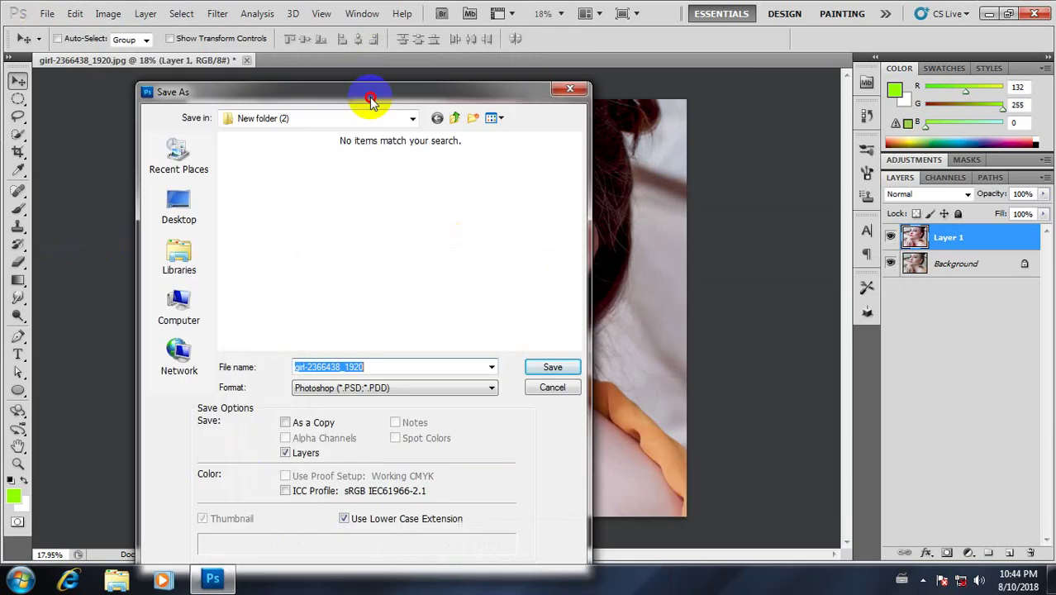
mouse_move(367, 58)
left_mouse_down()
mouse_move(539, 56)
mouse_move(647, 39)
left_mouse_up()
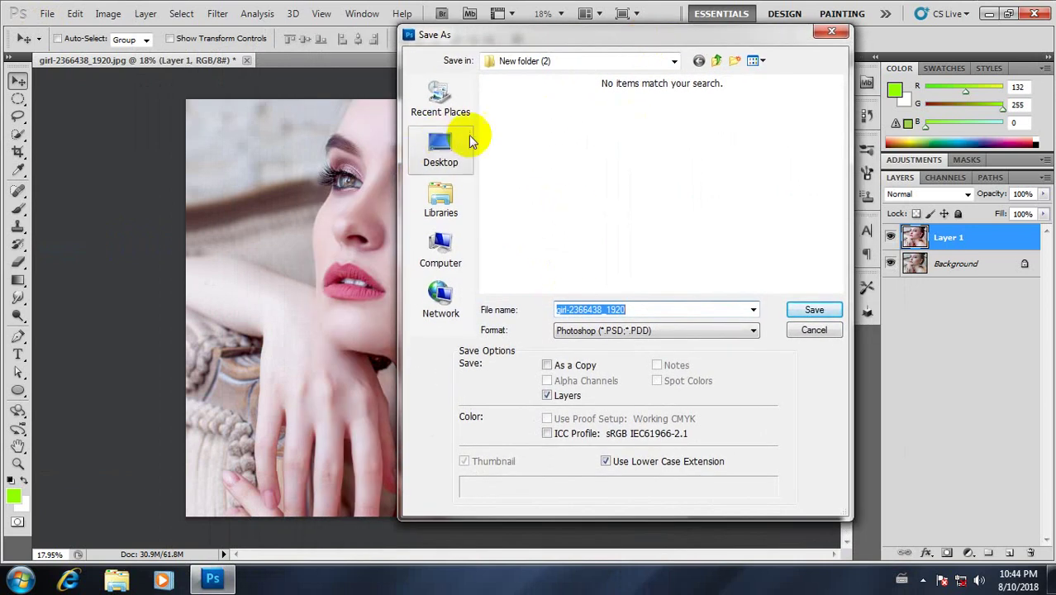
Choose the Desktop as the save location and name the file 'aungn'
left_click(454, 151)
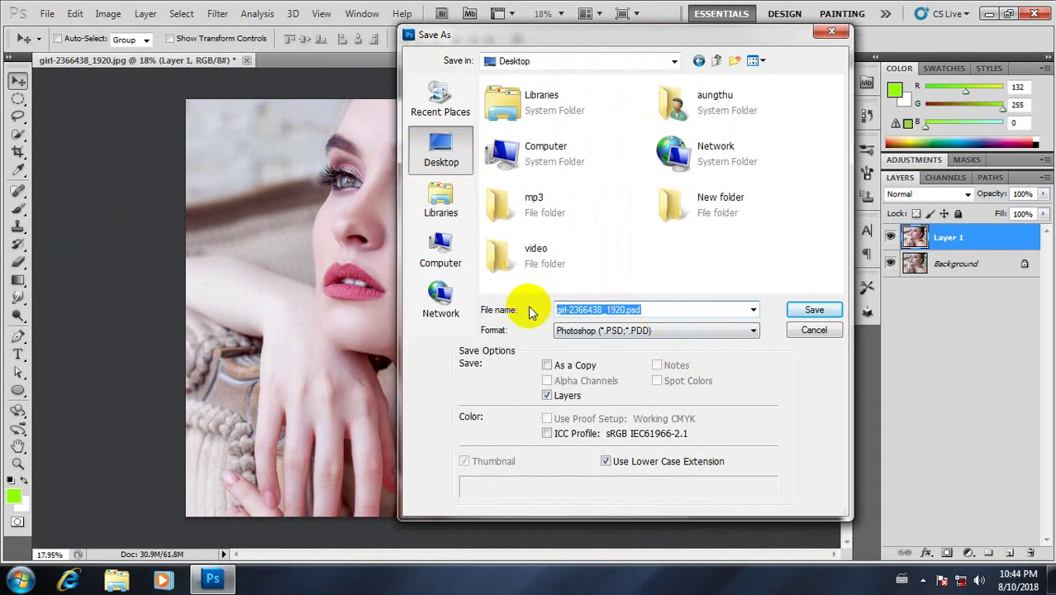
type("a")
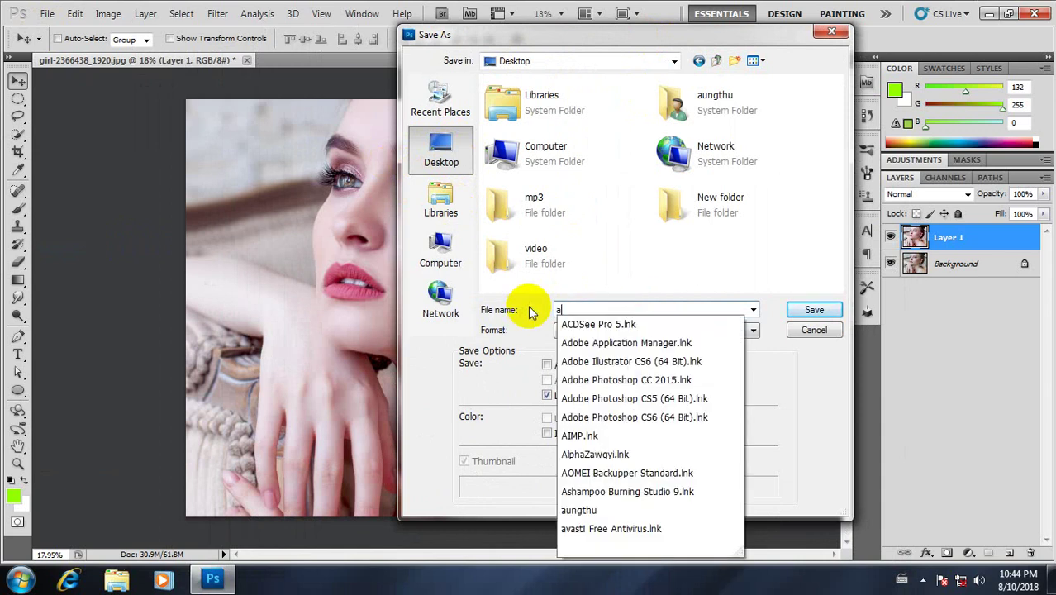
type("ung")
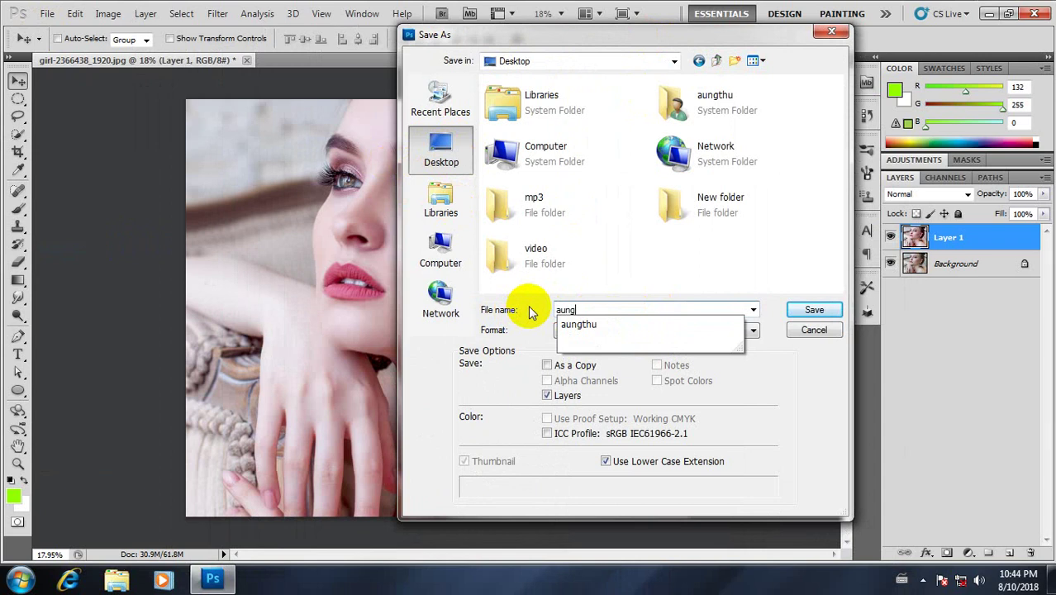
type("n")
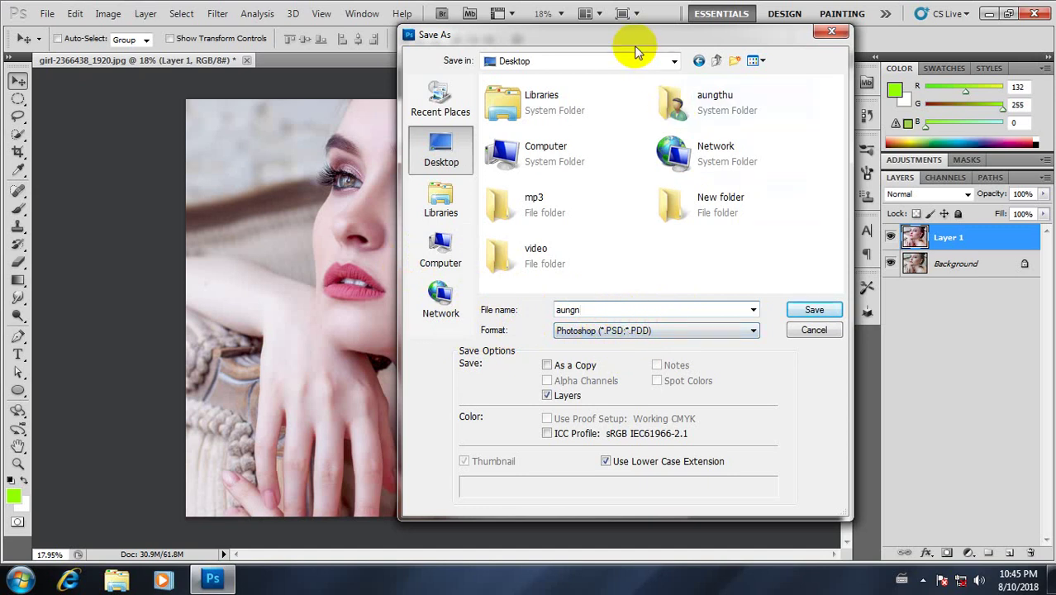
mouse_move(644, 38)
left_mouse_down()
mouse_move(750, 176)
mouse_move(671, 49)
left_mouse_up()
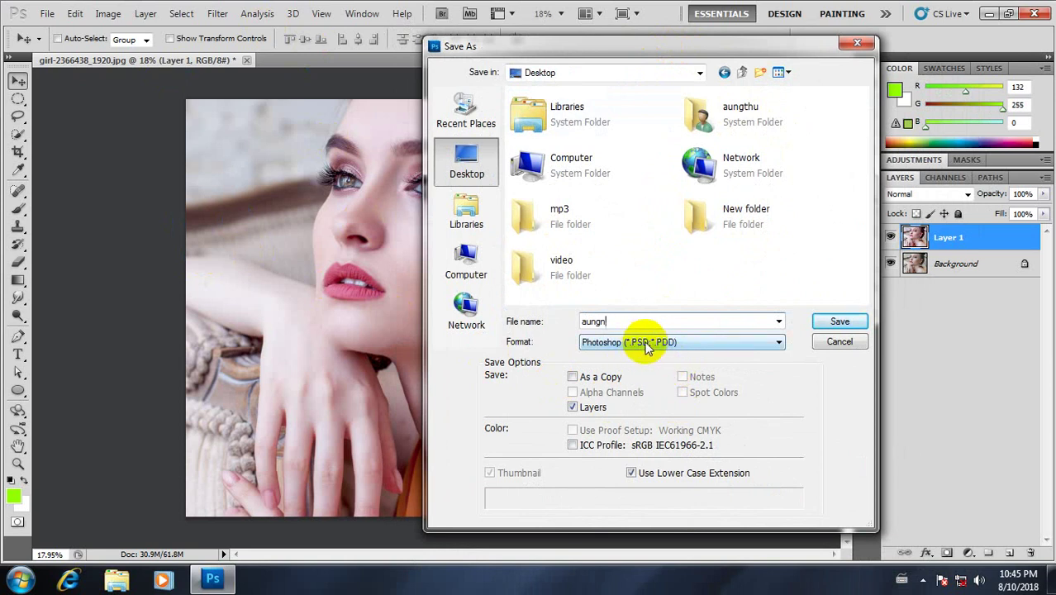
type(".")
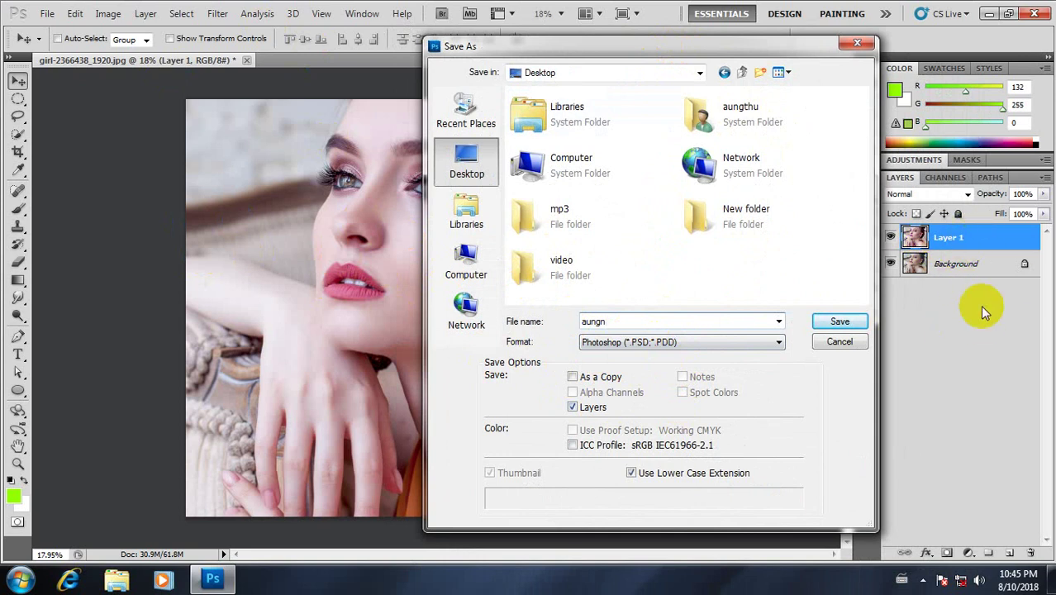
left_click_drag(802, 43, 720, 43)
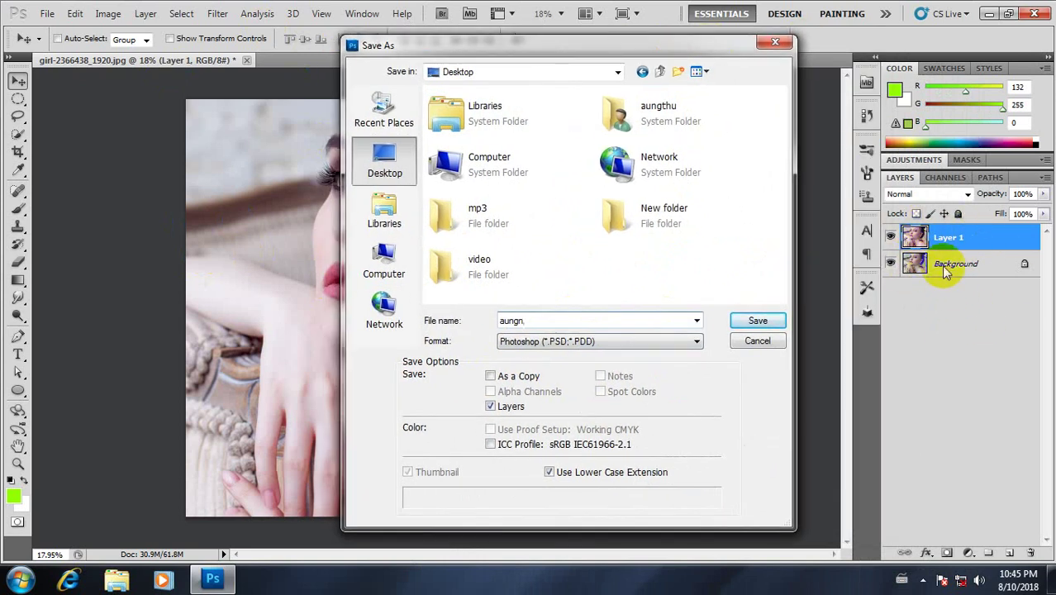
left_click_drag(669, 52, 735, 44)
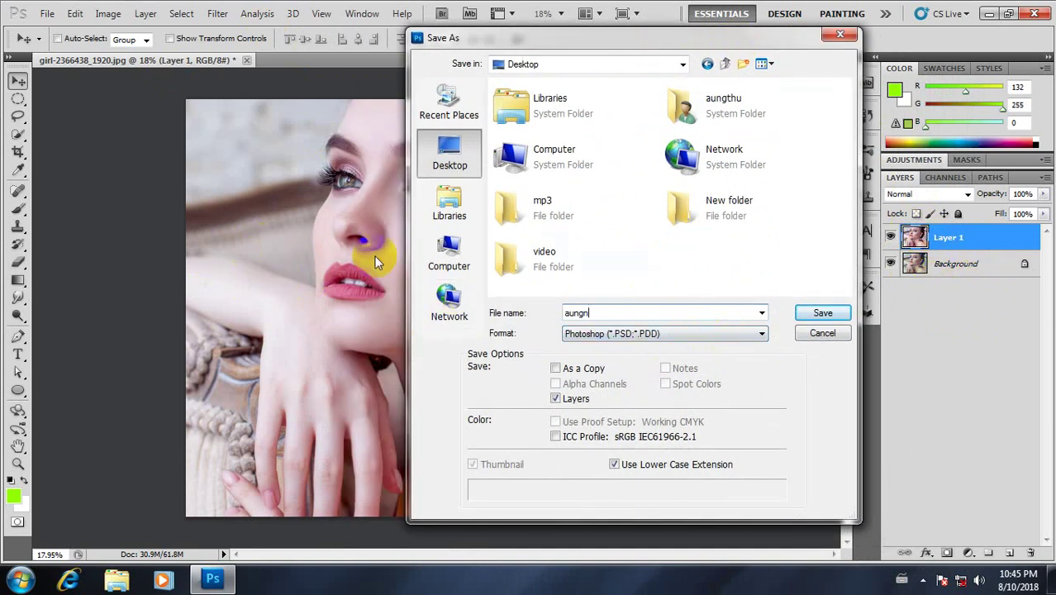
Save aungn.psd to the Desktop with Maximize Compatibility kept on
left_click(459, 152)
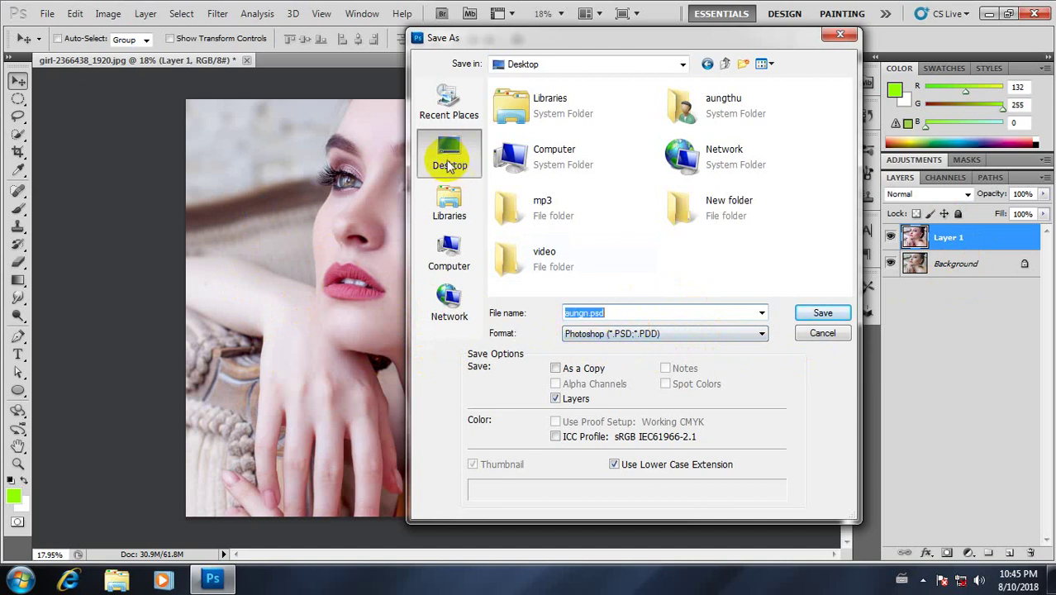
left_click(821, 314)
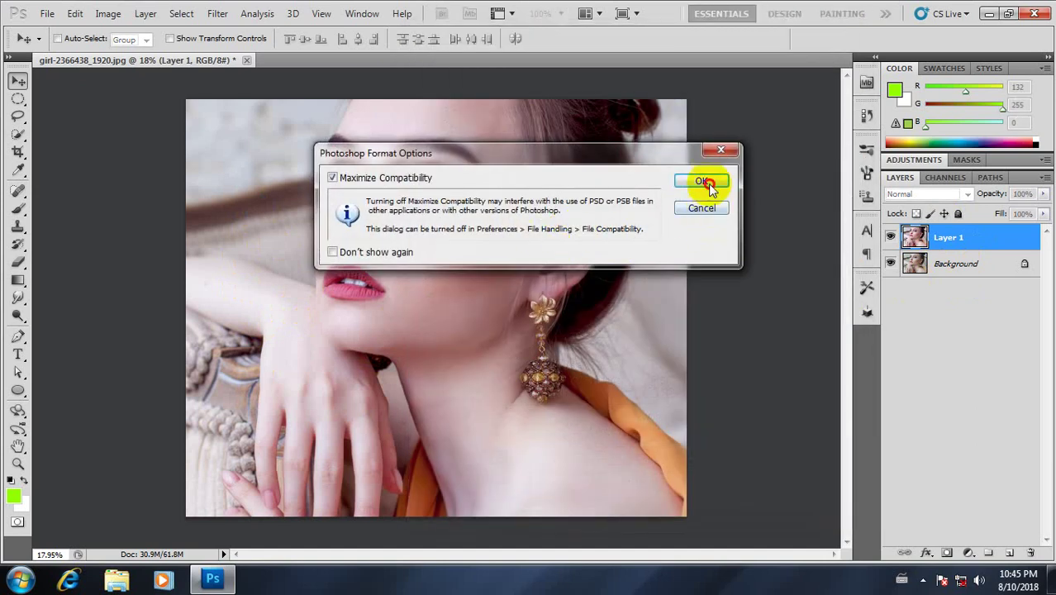
left_click(709, 181)
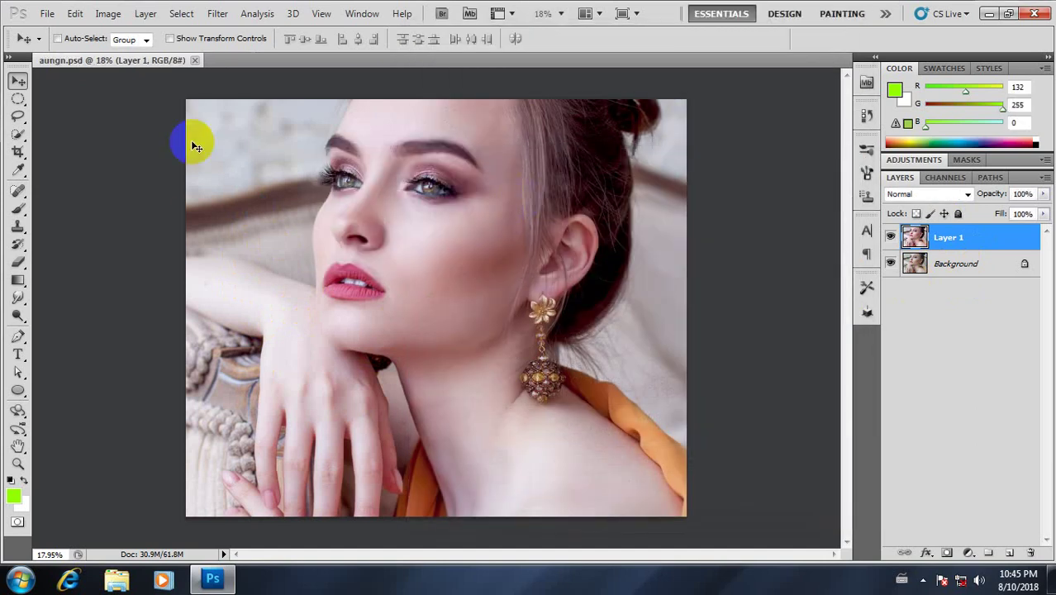
Minimize Photoshop and refresh the desktop so the new file appears
left_click(990, 13)
right_click(422, 131)
left_click(478, 175)
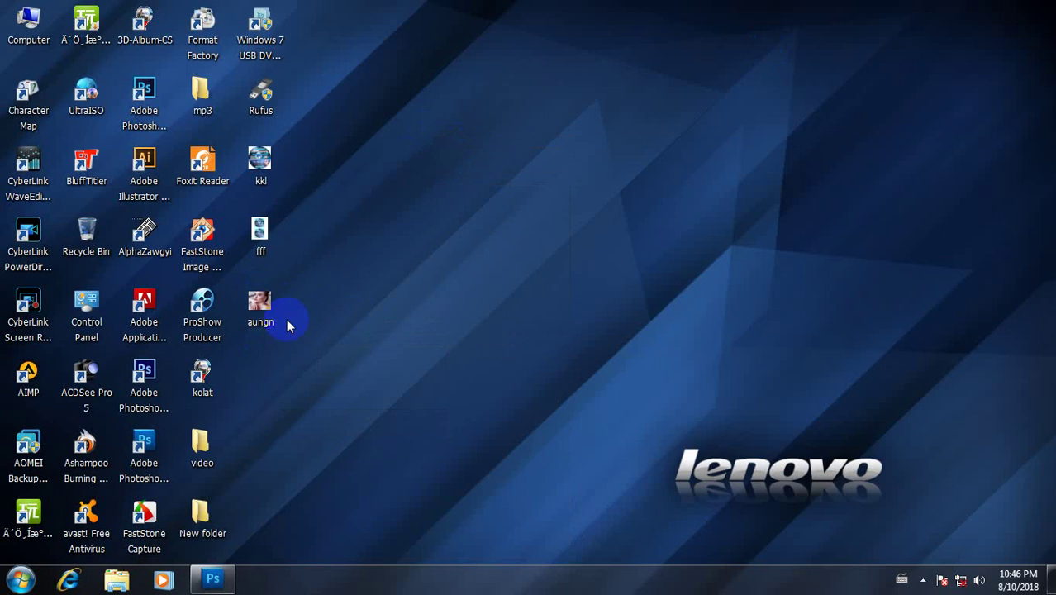
left_click(267, 307)
double_click(267, 308)
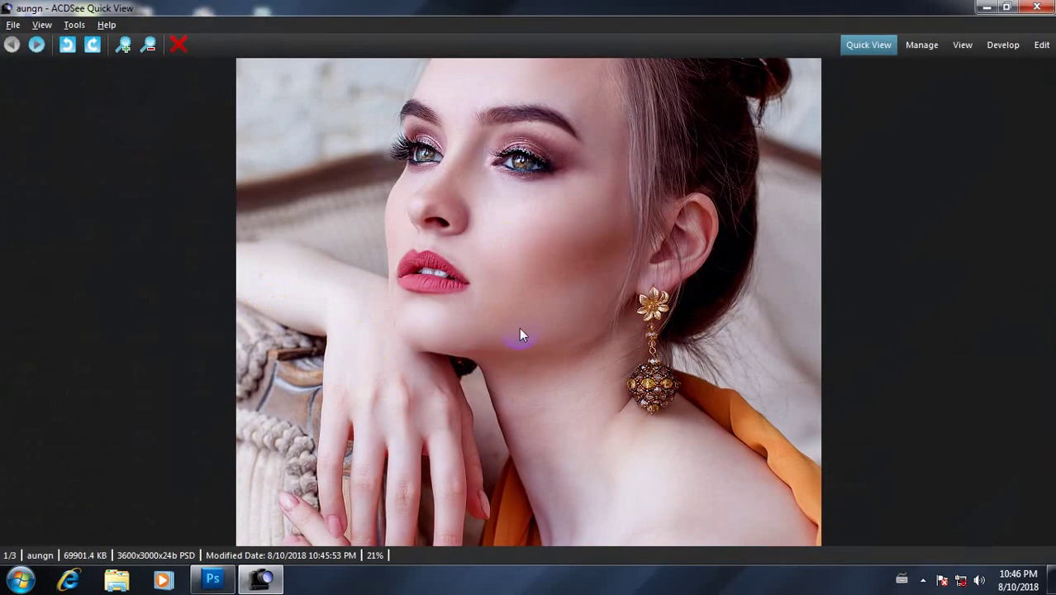
left_click(1037, 9)
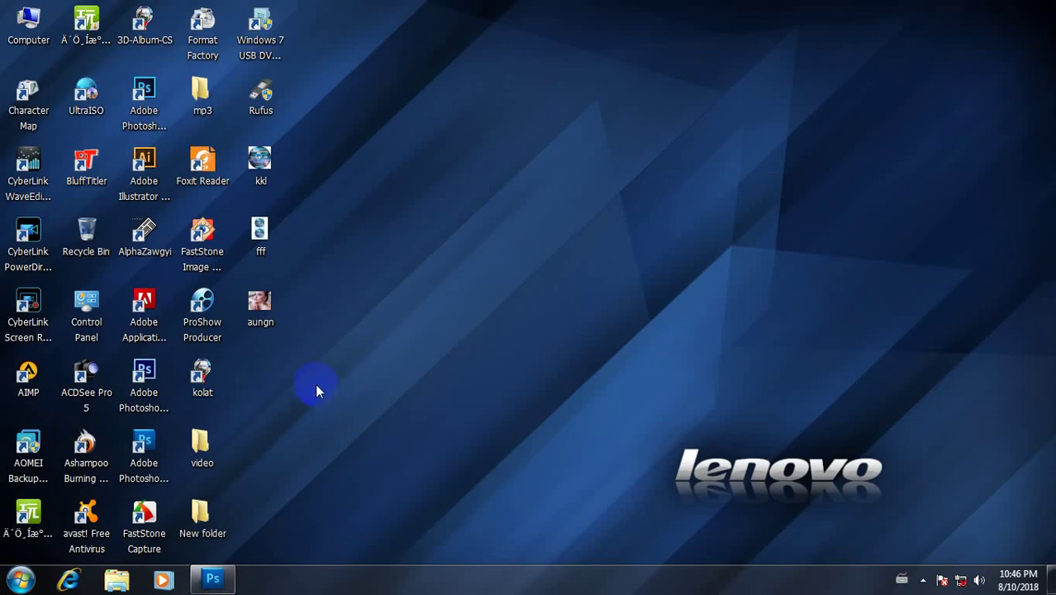
Verify in aungn's Properties that it is a 68.2 MB PSD image, then return to Photoshop
right_click(262, 306)
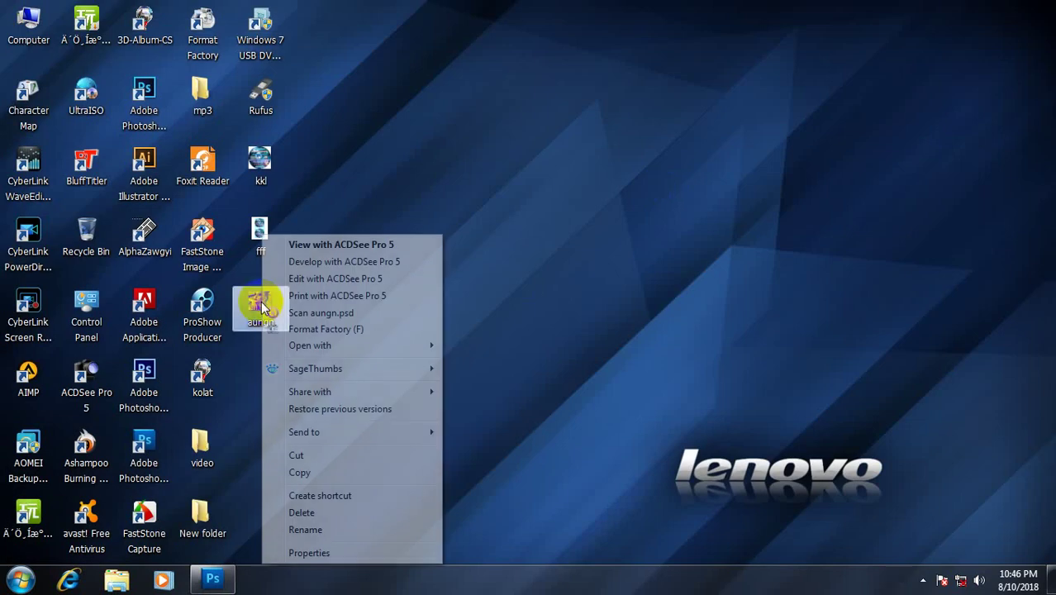
key("Escape")
right_click(252, 310)
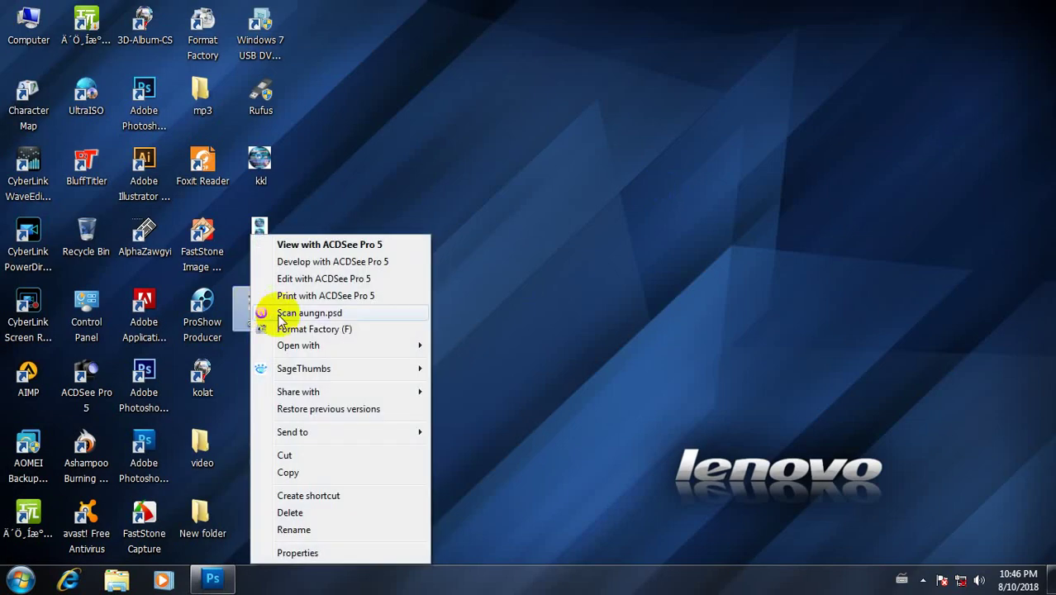
left_click(312, 554)
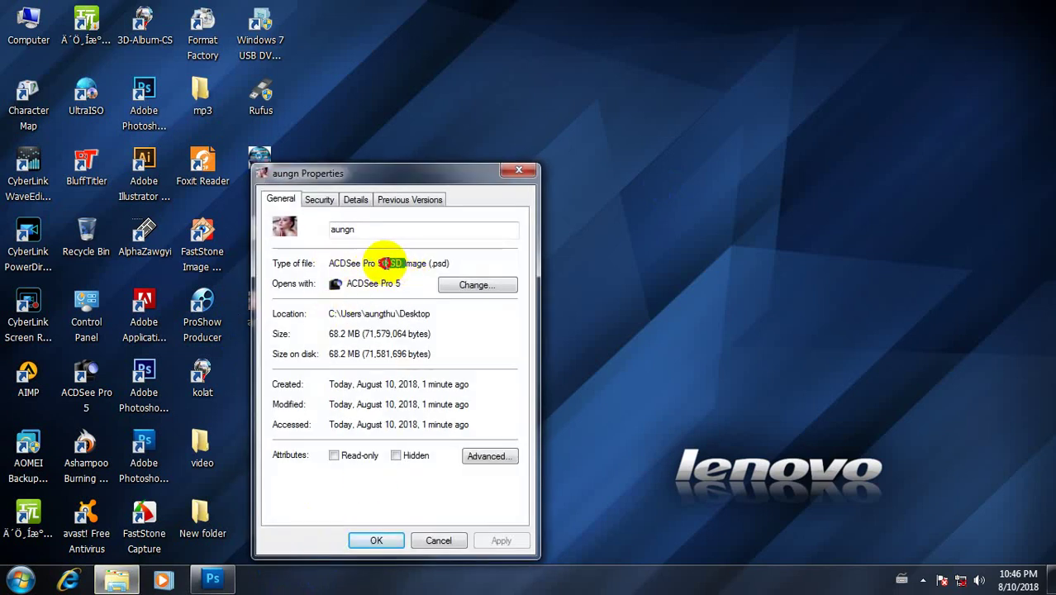
left_click_drag(385, 263, 380, 264)
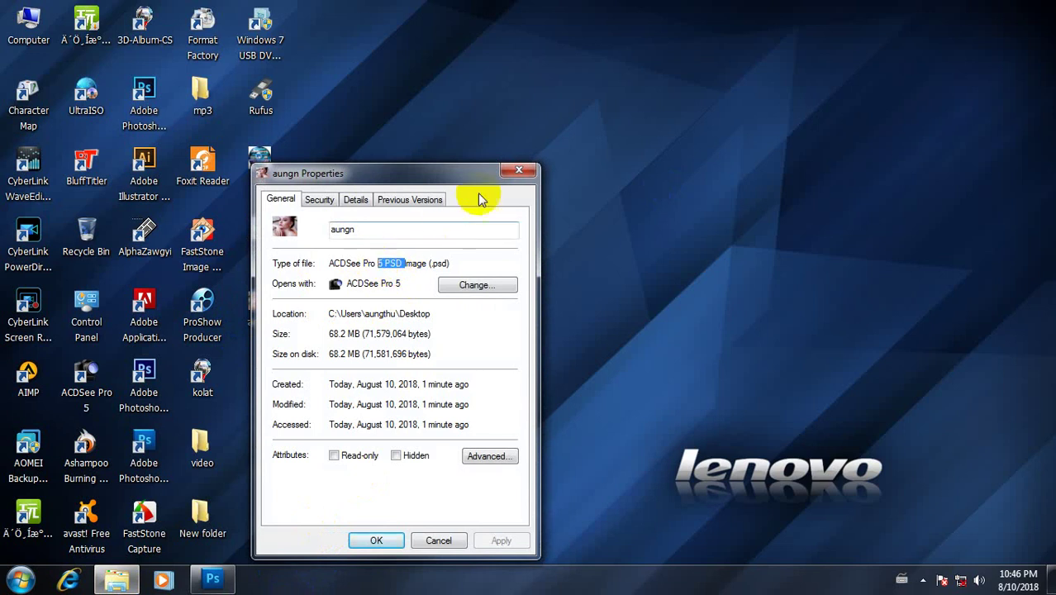
key("Escape")
left_click(213, 581)
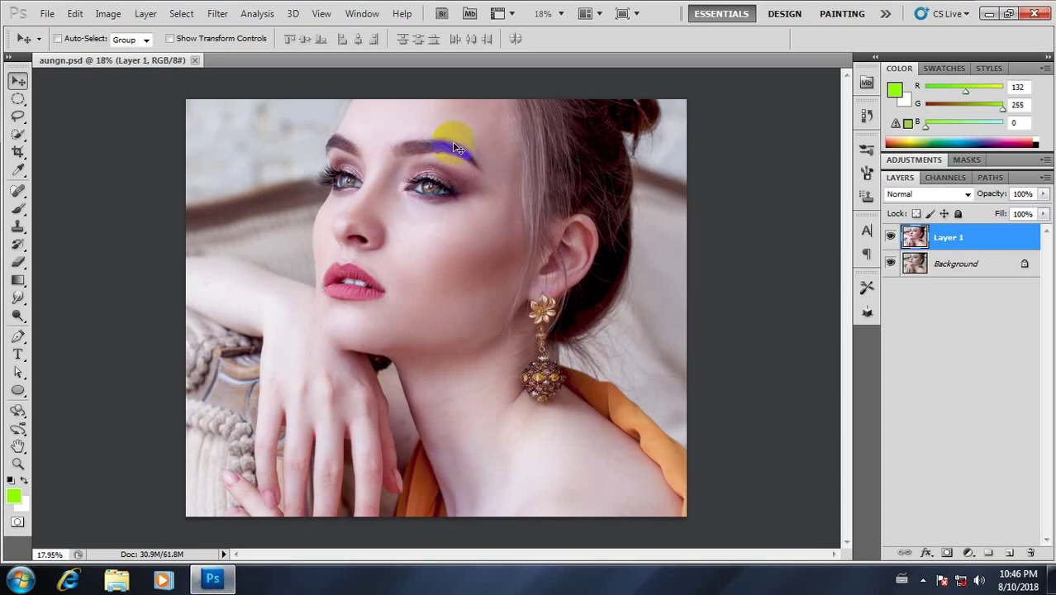
Close the aungn.psd document tab, then minimize and restore the Photoshop window
left_click(196, 62)
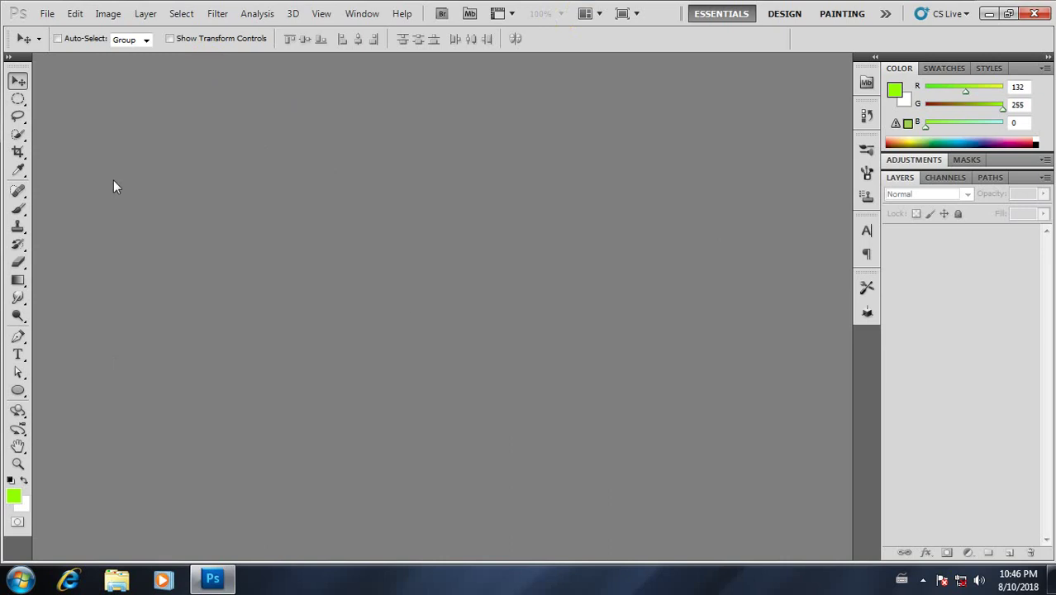
left_click(990, 13)
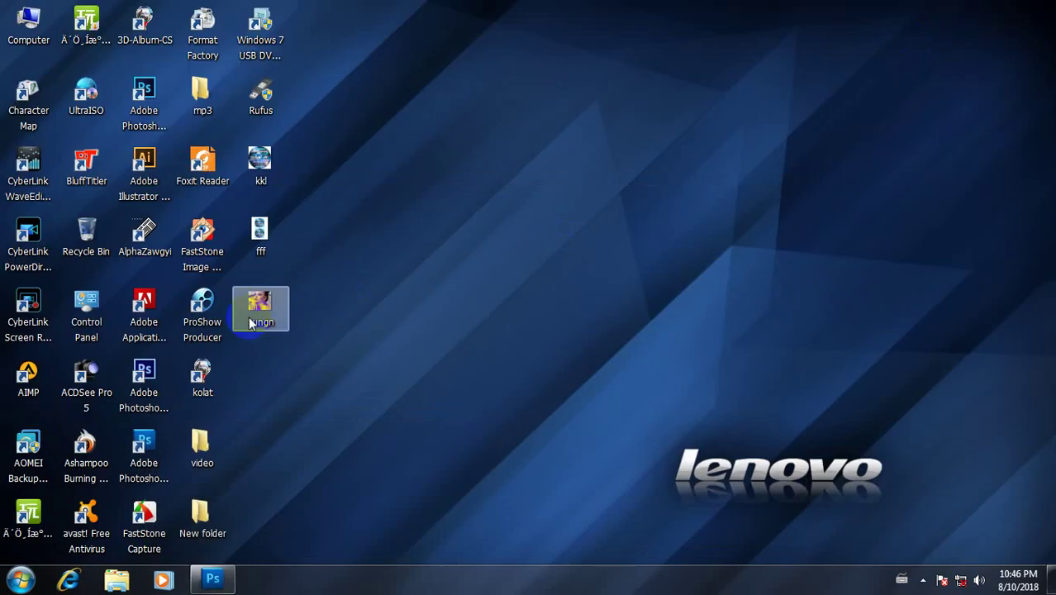
left_click(222, 578)
Open aungn.psd from the Desktop, showing Layer 1 above the Background layer
left_click(47, 13)
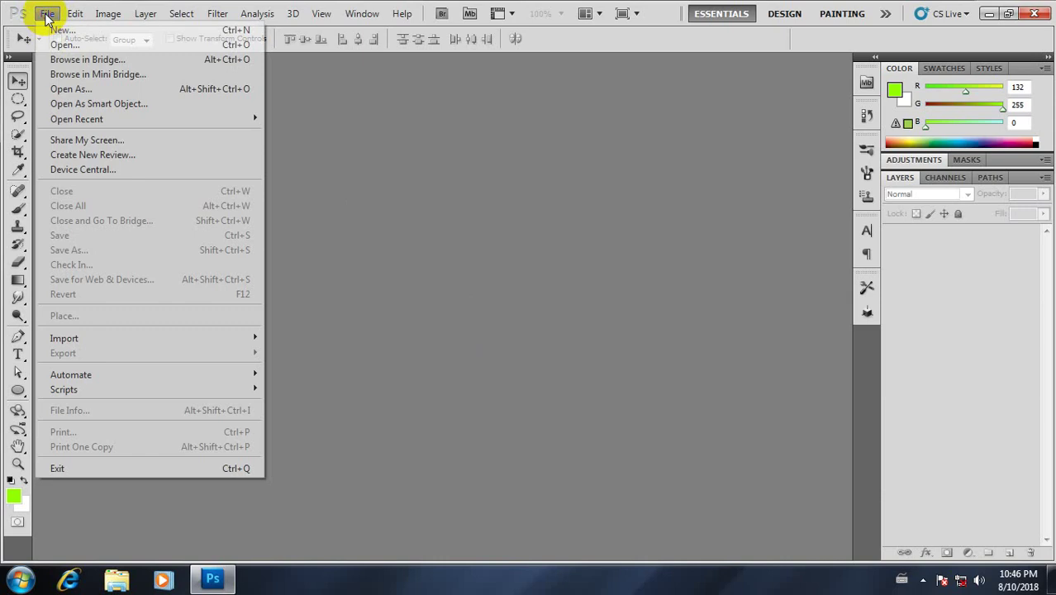
left_click(60, 43)
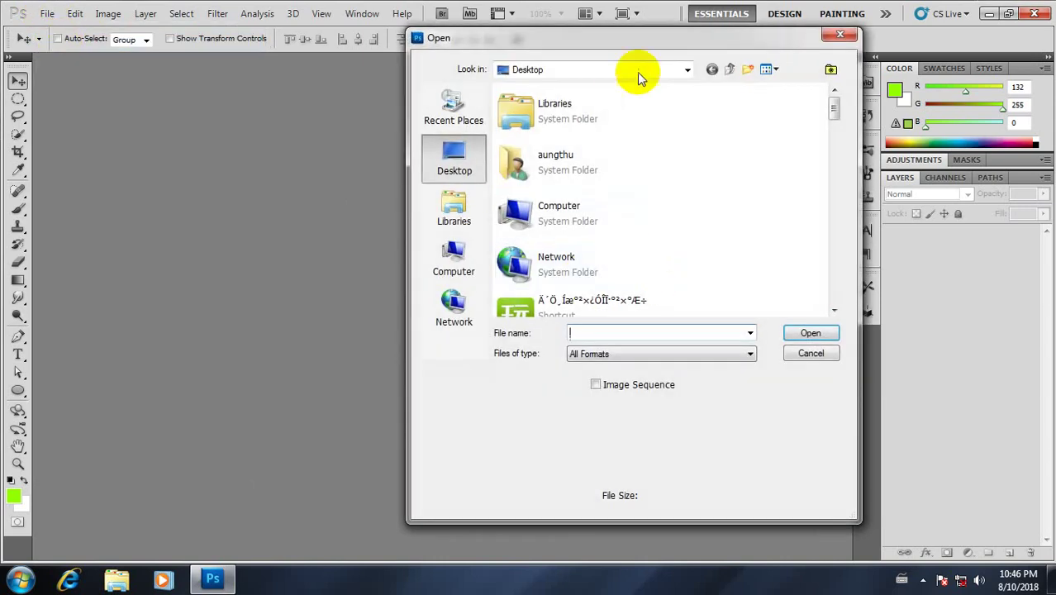
left_click_drag(647, 48, 501, 56)
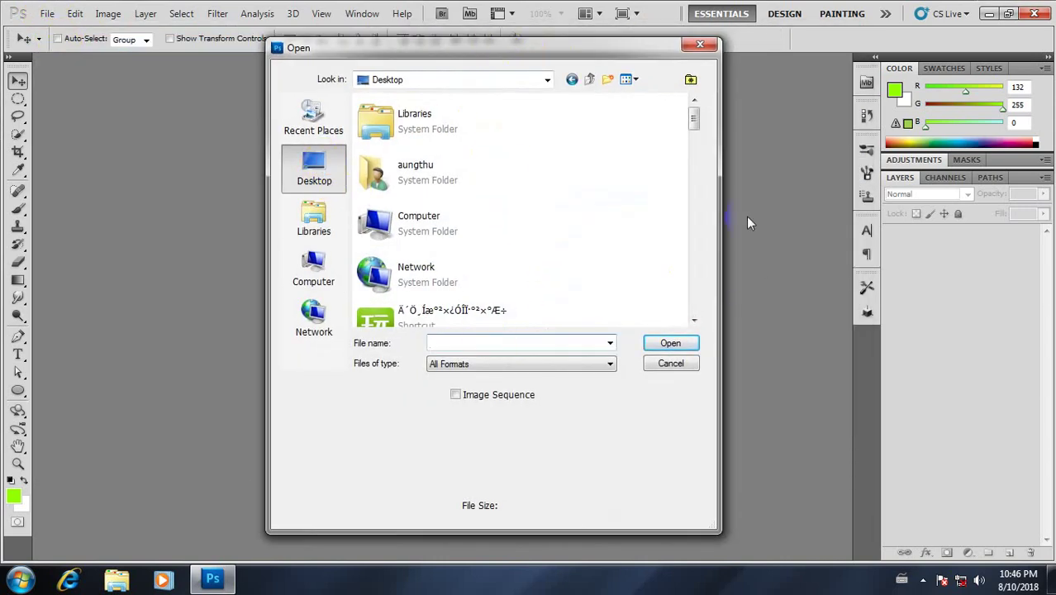
left_click(427, 234)
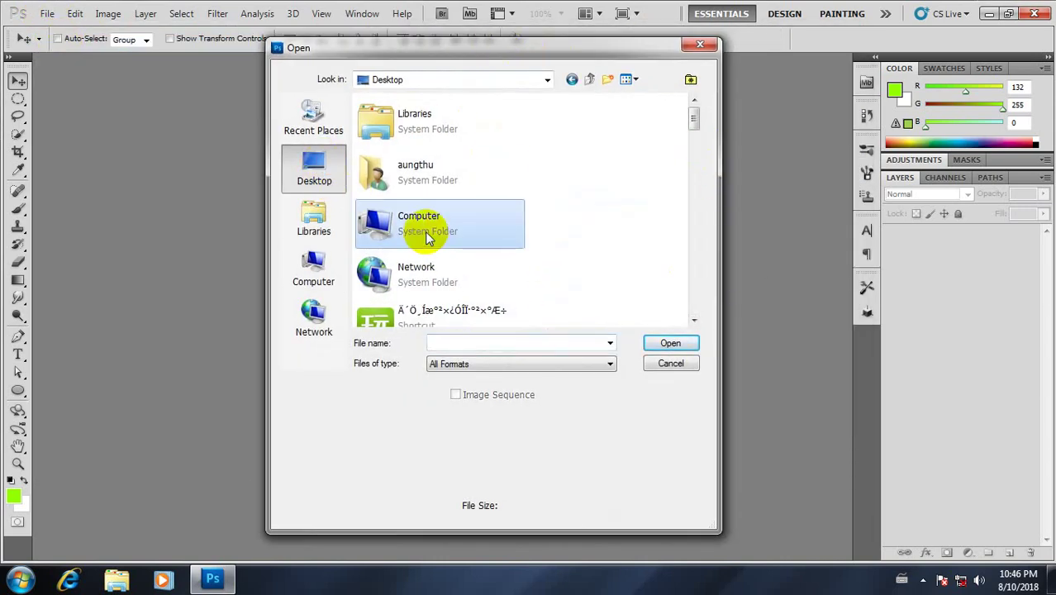
scroll(427, 234, "down", 2)
scroll(420, 232, "down", 2)
mouse_move(694, 137)
left_mouse_down()
mouse_move(697, 308)
mouse_move(698, 274)
left_mouse_up()
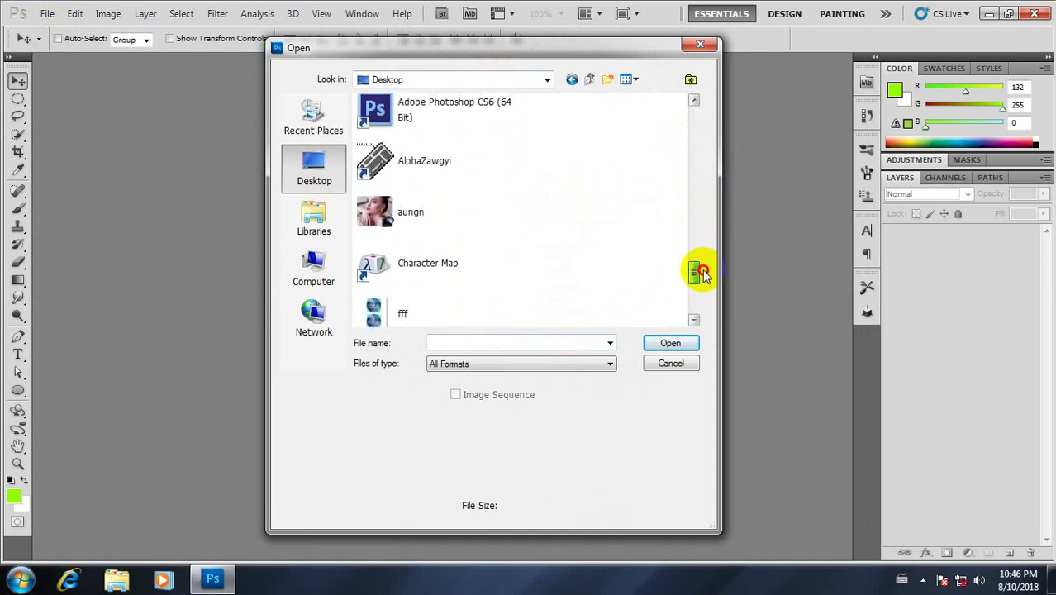
left_click(419, 209)
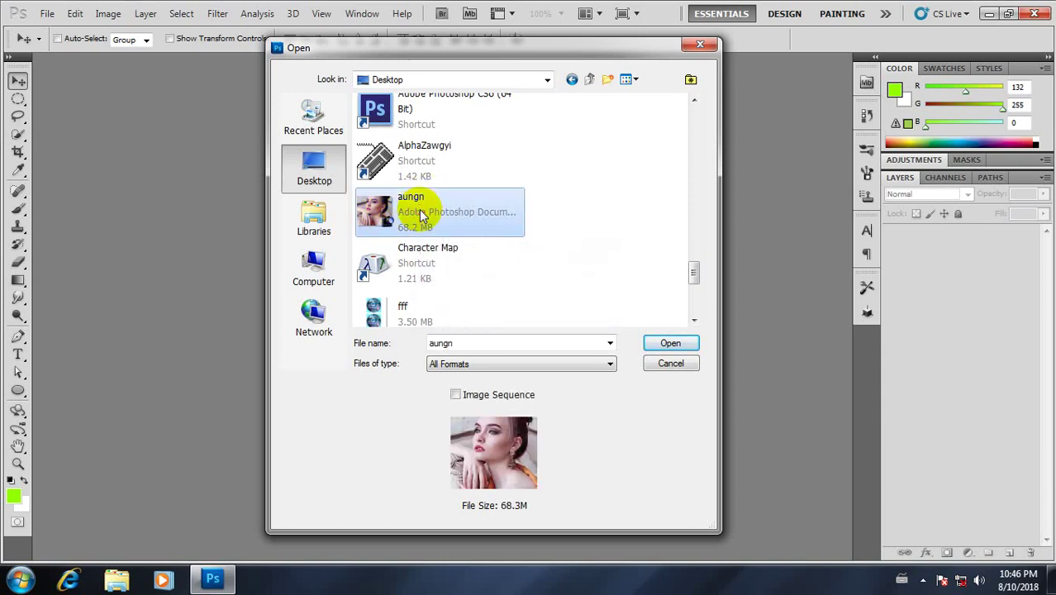
left_click(668, 341)
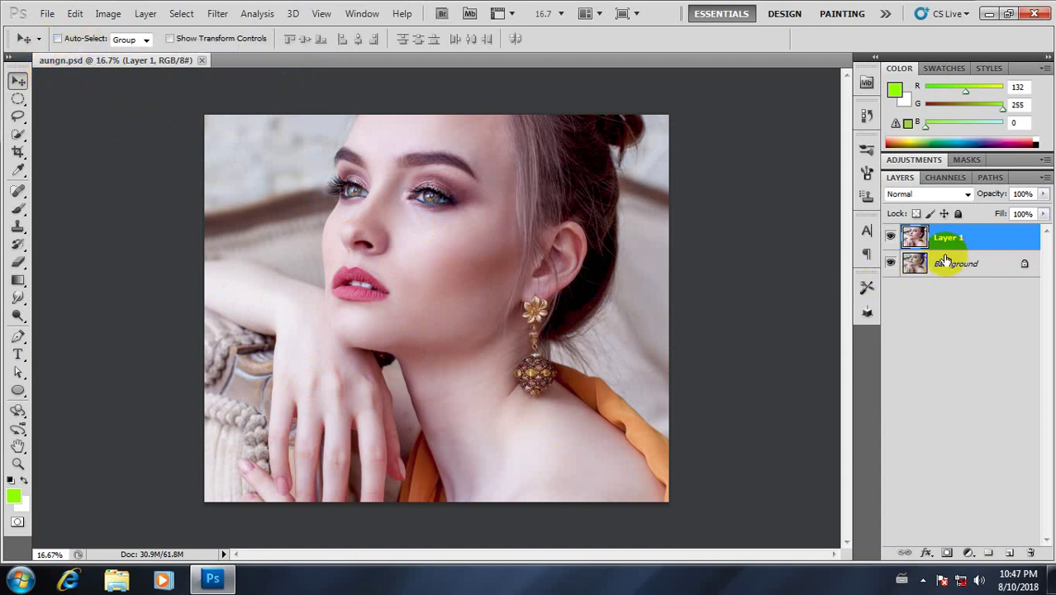
scroll(542, 313, "up", 1)
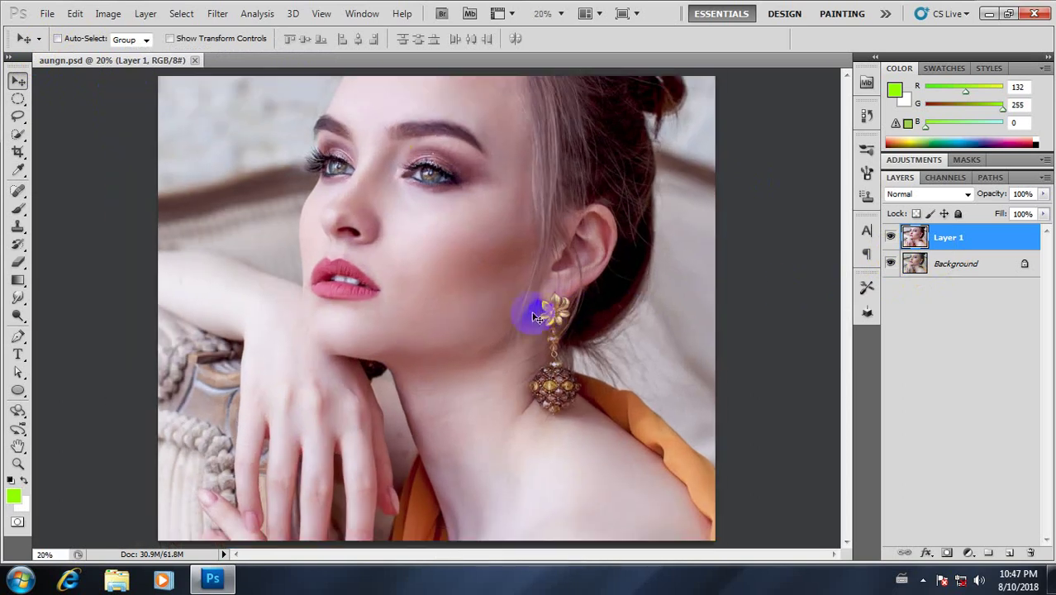
scroll(498, 276, "down", 1)
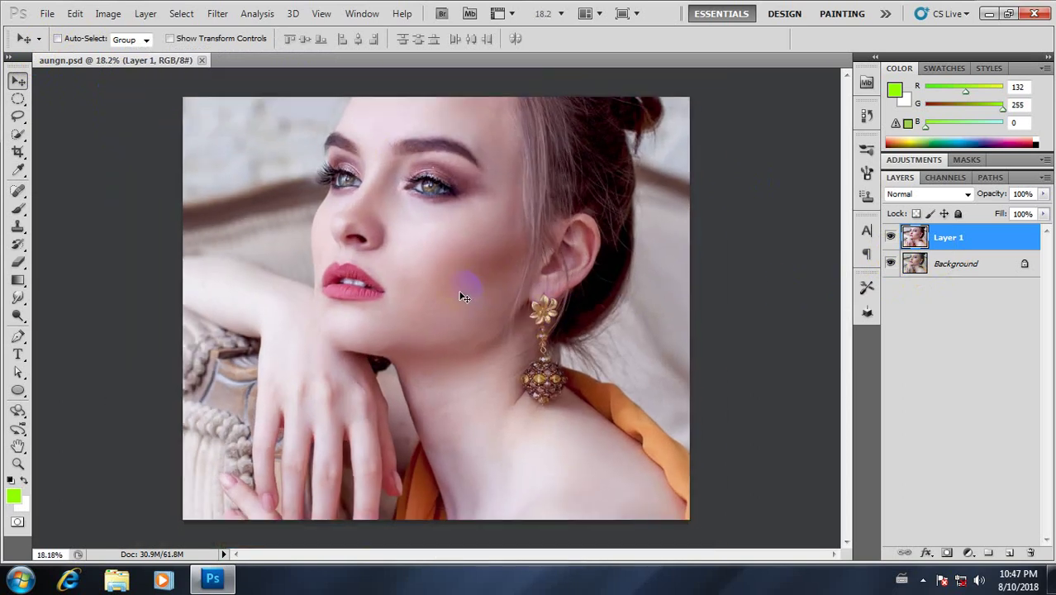
scroll(420, 296, "up", 1)
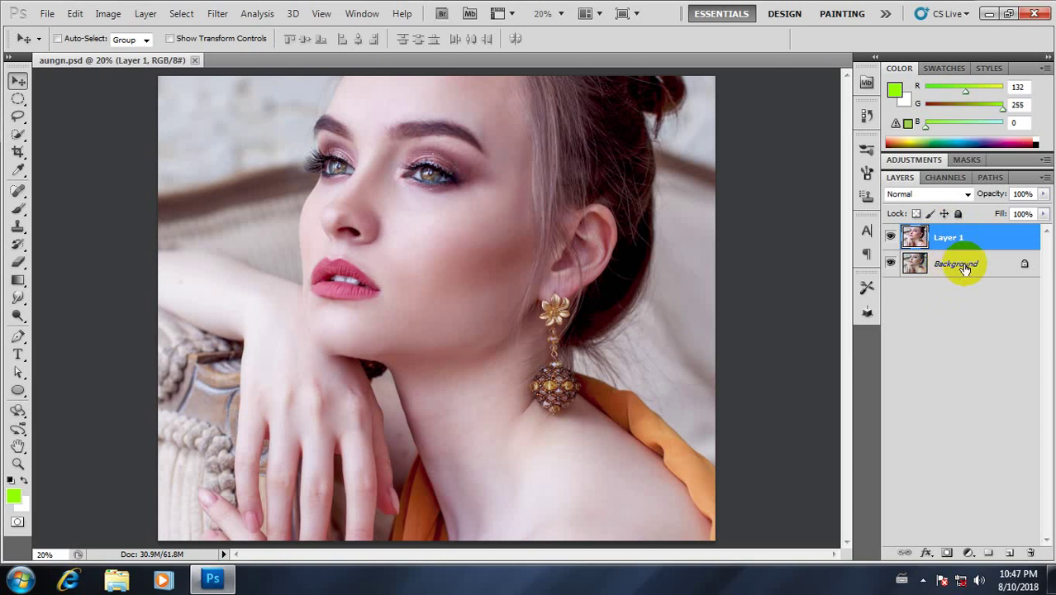
left_click(891, 238)
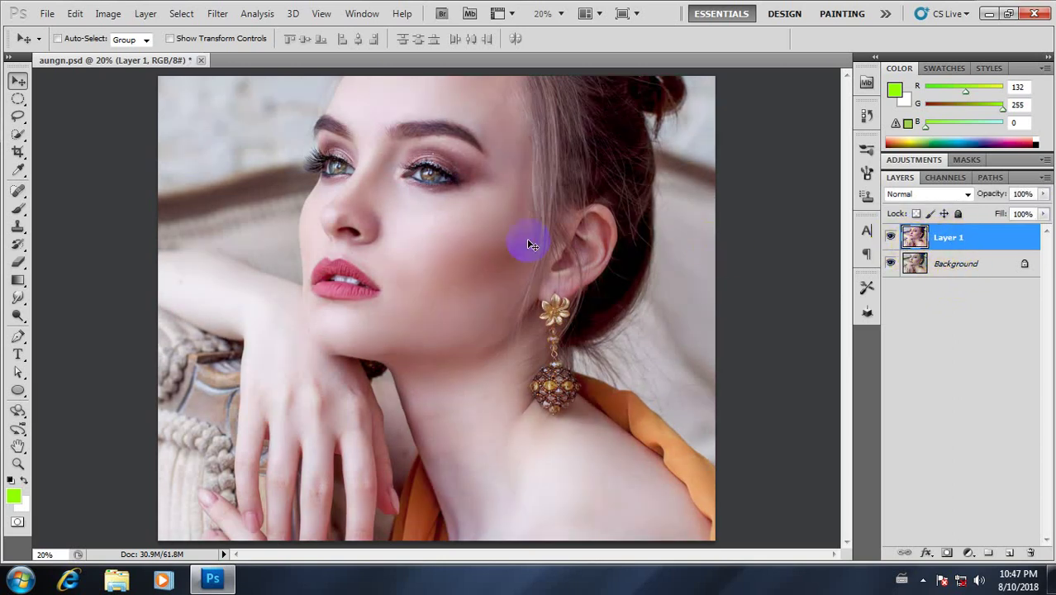
scroll(497, 252, "down", 3)
scroll(503, 257, "up", 2)
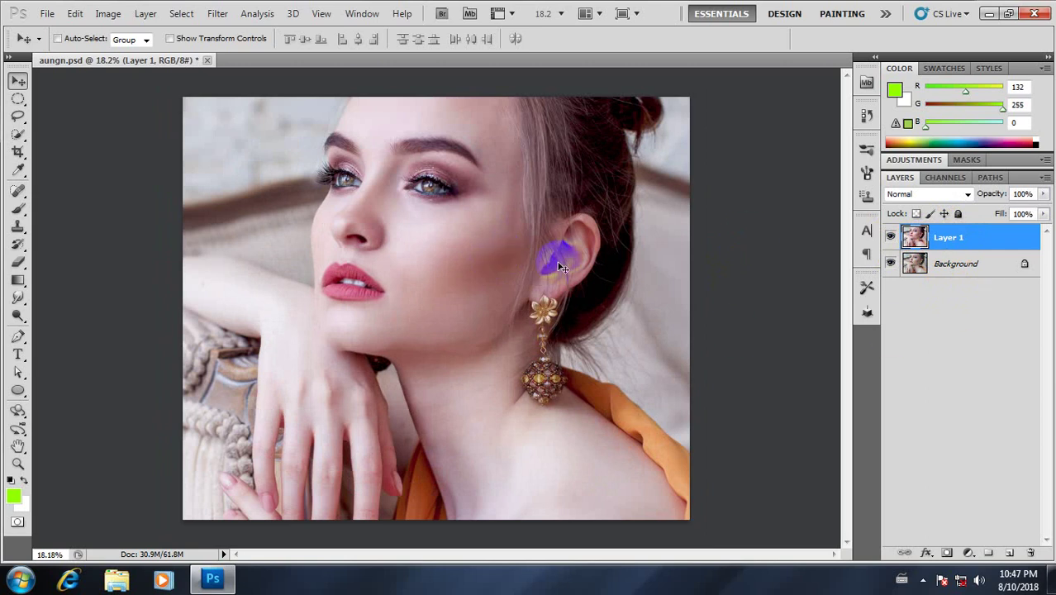
left_click(890, 237)
scroll(420, 276, "down", 1)
scroll(427, 276, "up", 2)
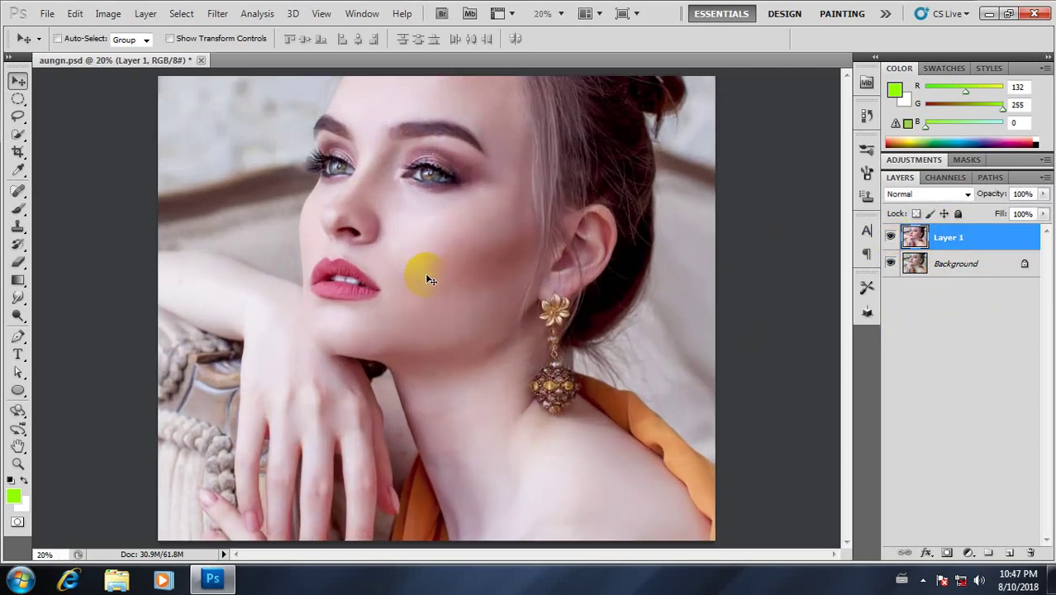
left_click(891, 238)
left_click(890, 237)
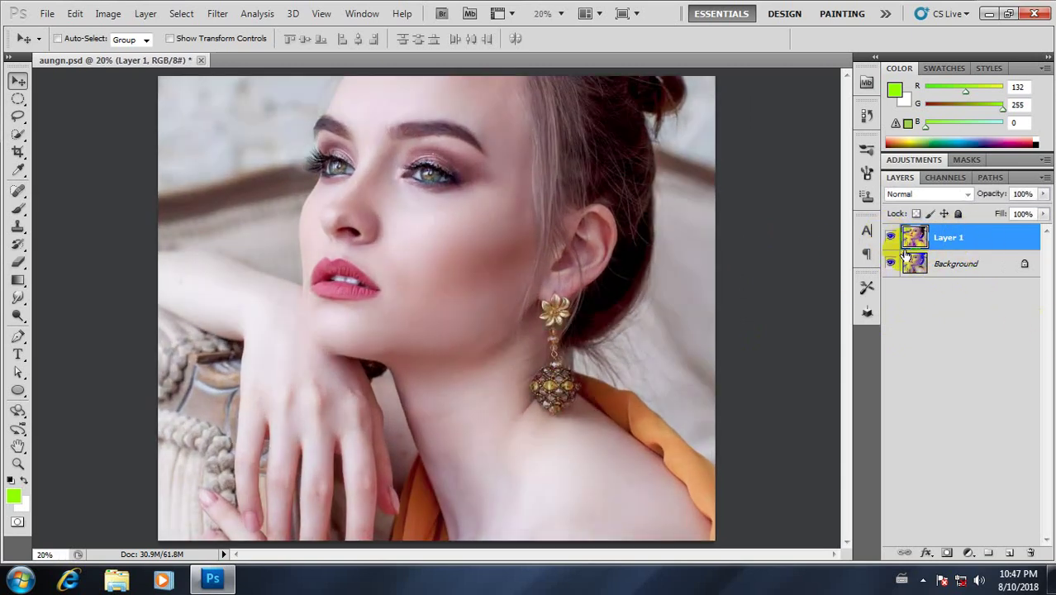
scroll(354, 236, "down", 2)
scroll(392, 278, "up", 1)
scroll(392, 278, "up", 1)
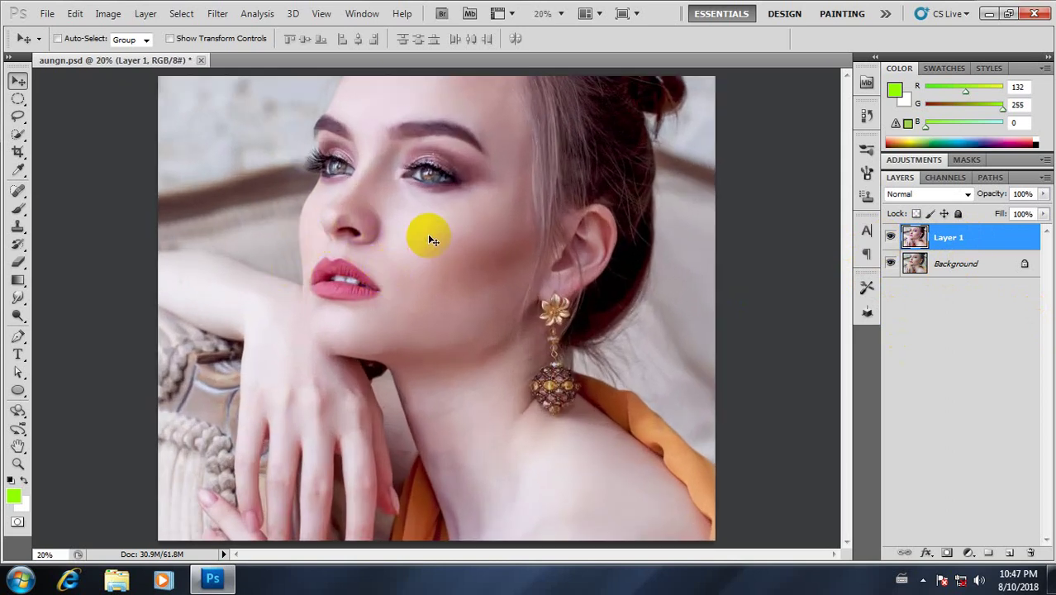
left_click(583, 302)
left_click(433, 383)
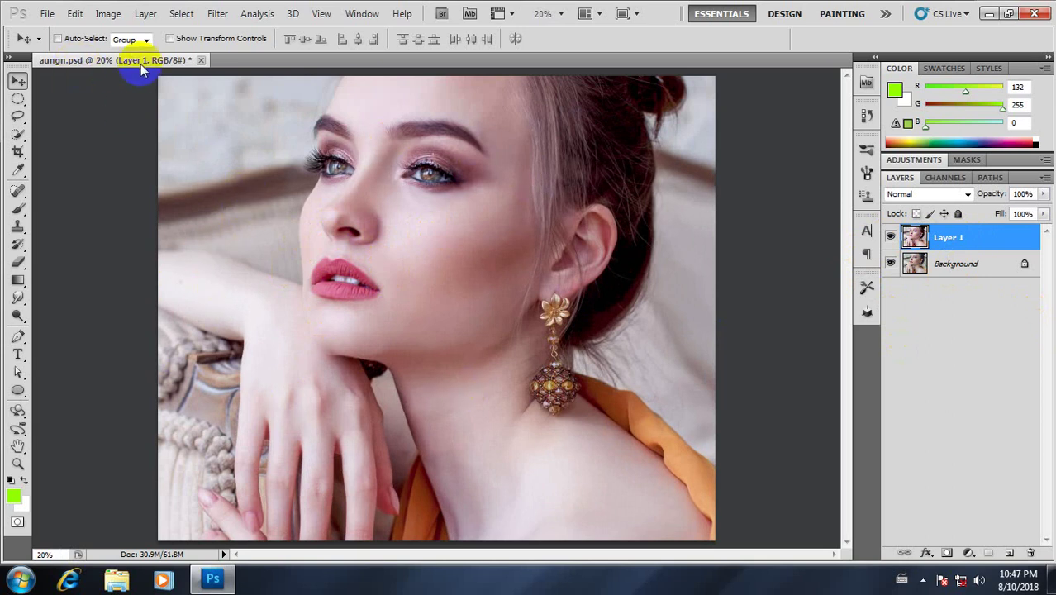
left_click(348, 158)
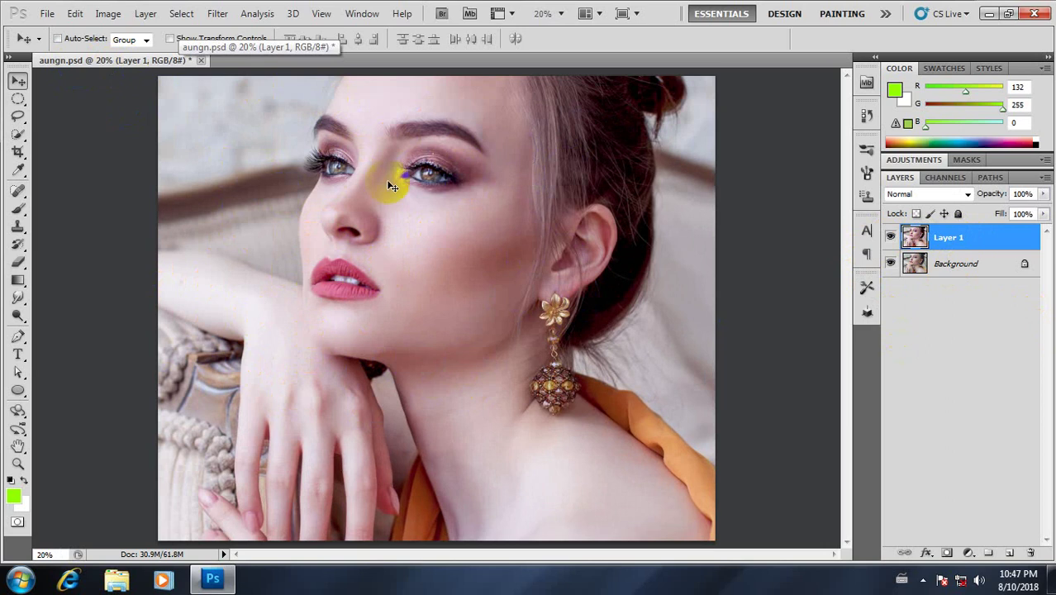
left_click(526, 178)
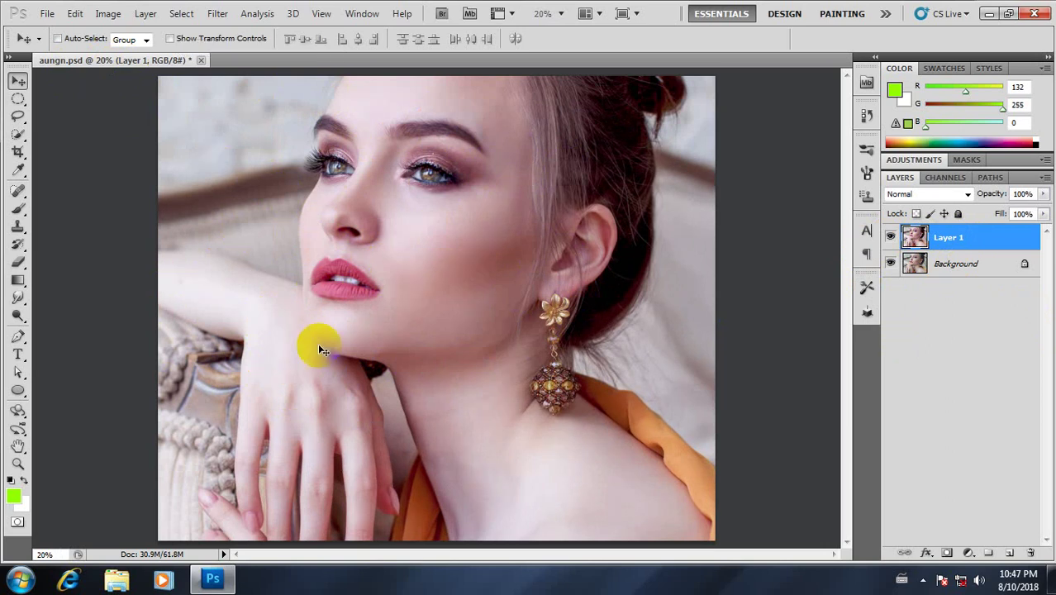